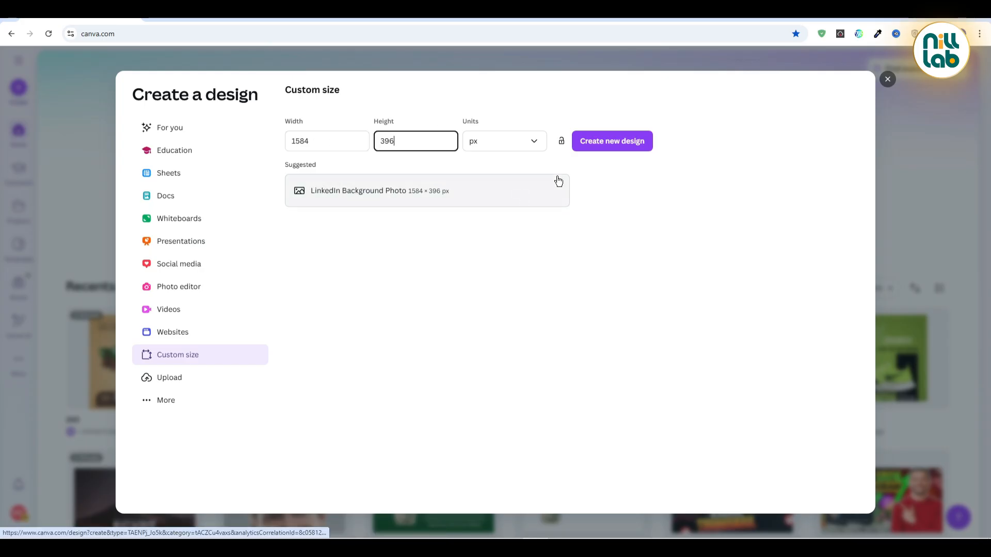
- Create the 1584 × 396 px custom-size design and fill its page background with solid black
{"action": "left_click", "coordinate": [607, 143]}
{"action": "left_click", "coordinate": [484, 250]}
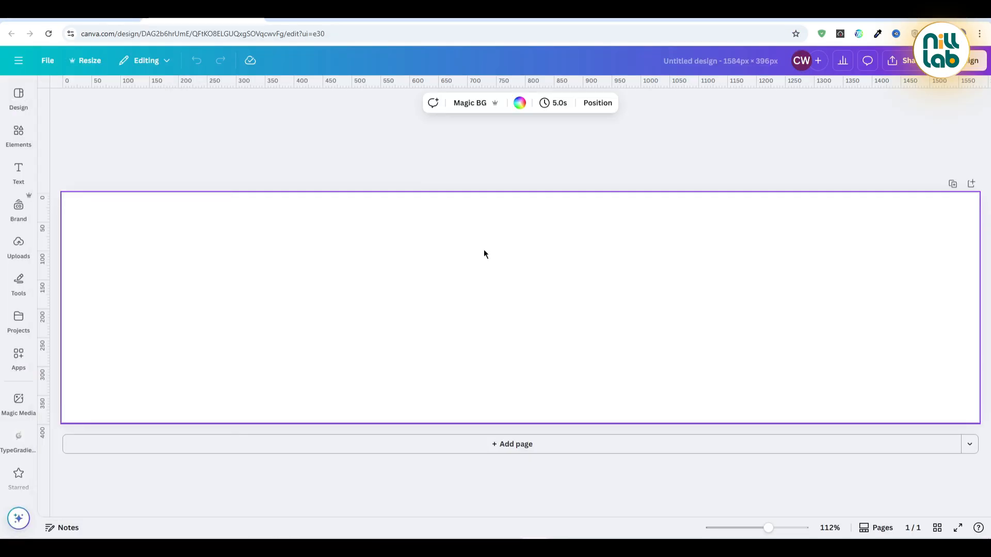
{"action": "left_click", "coordinate": [518, 104]}
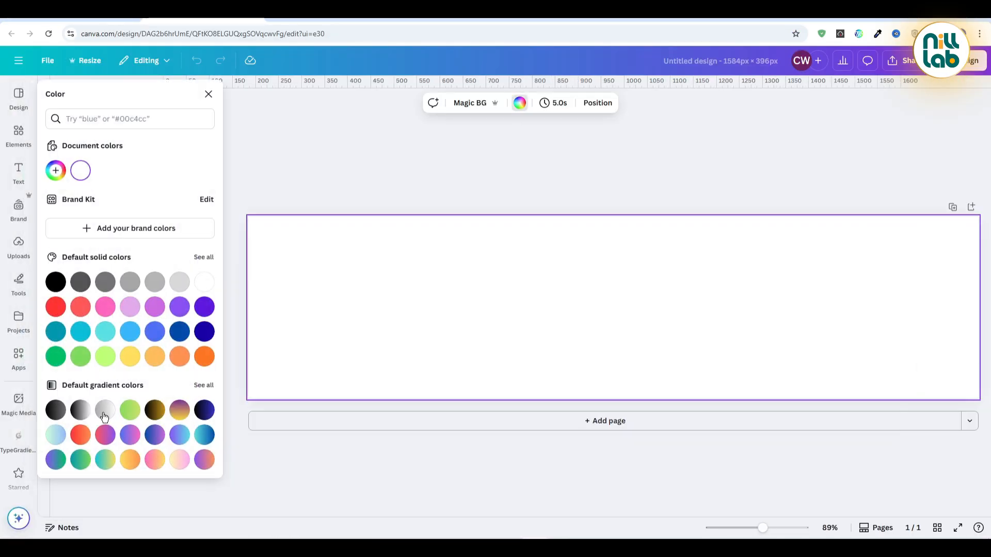
{"action": "left_click", "coordinate": [54, 287]}
{"action": "left_click", "coordinate": [379, 180]}
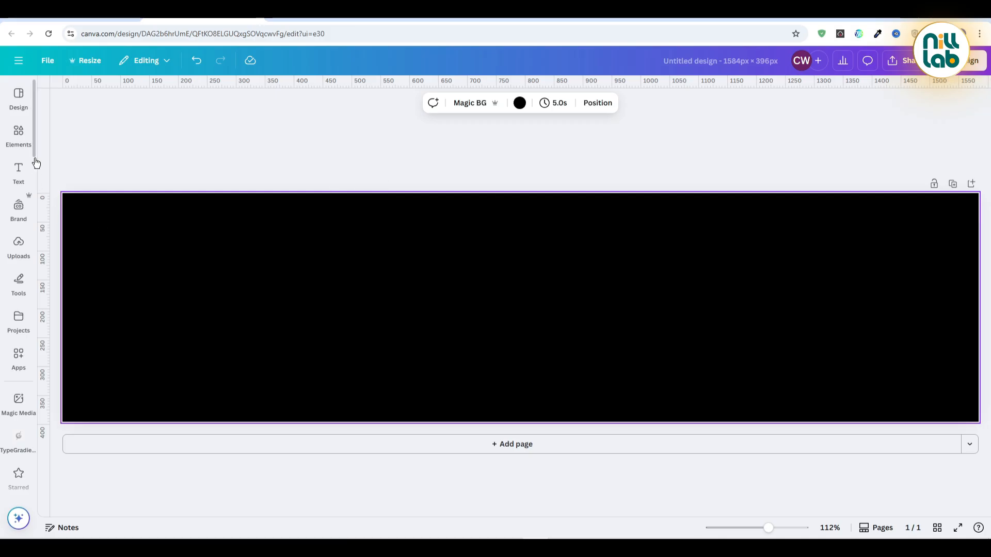
- Search the elements for "professional" photos and filter them by the yellow color
{"action": "left_click", "coordinate": [19, 170]}
{"action": "left_click", "coordinate": [25, 135]}
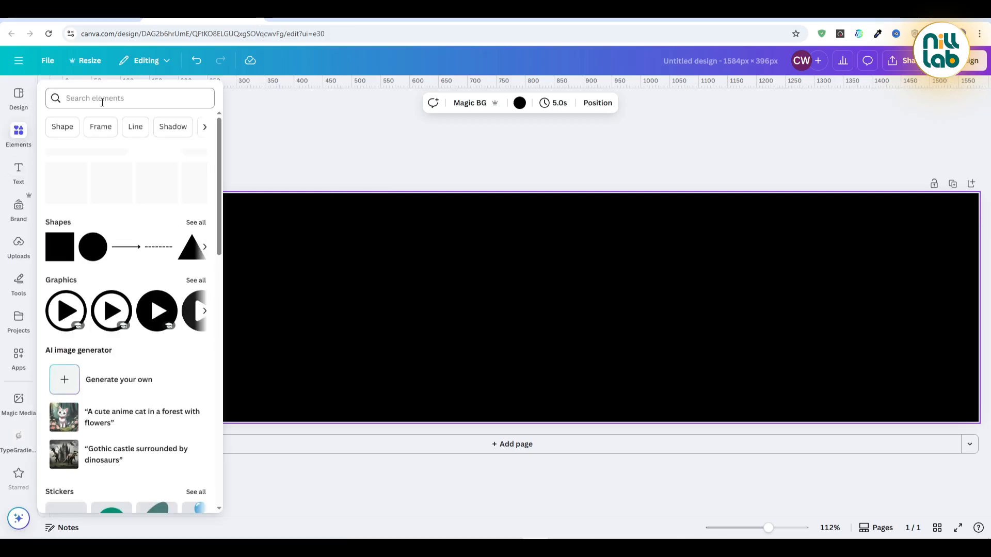
{"action": "left_click", "coordinate": [103, 97]}
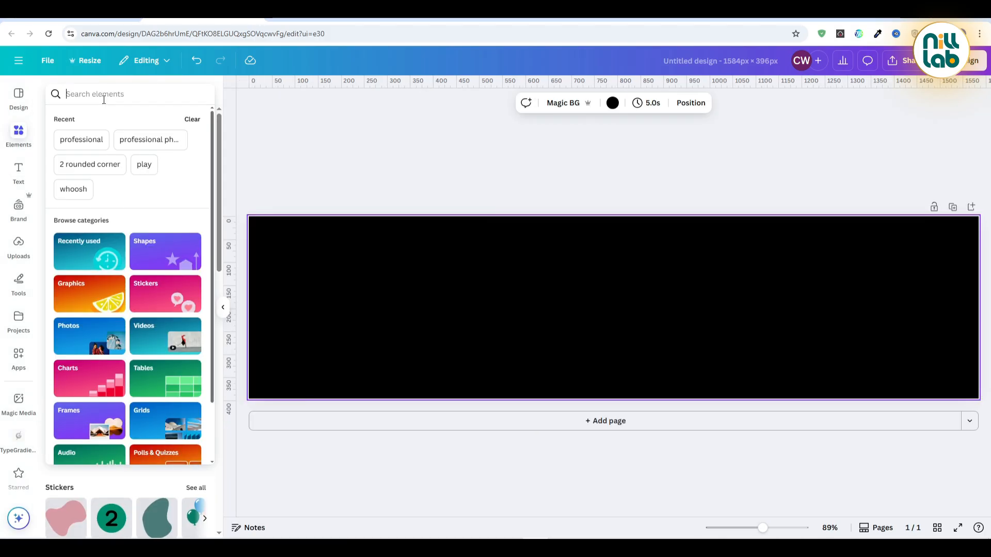
{"action": "left_click", "coordinate": [90, 144]}
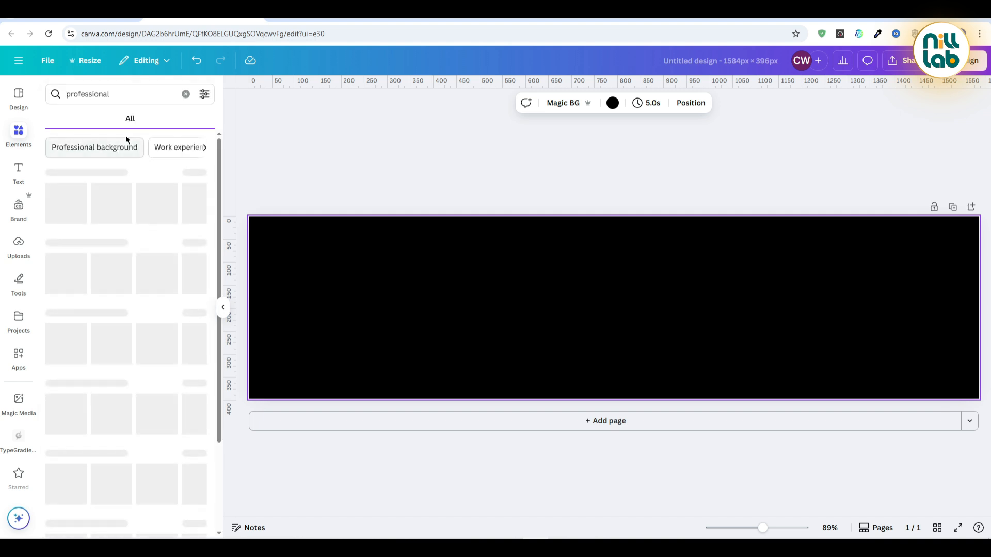
{"action": "left_click", "coordinate": [126, 121]}
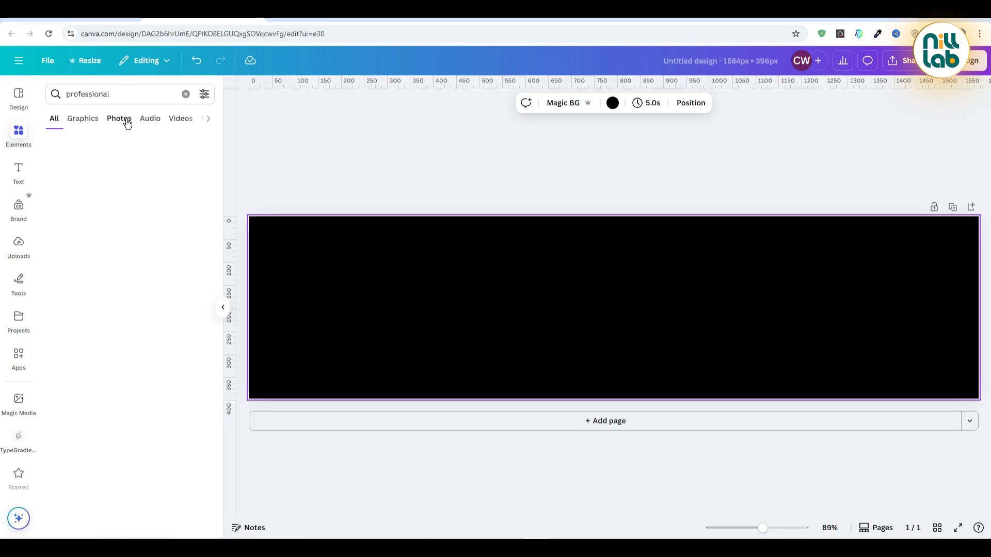
{"action": "left_click", "coordinate": [204, 95]}
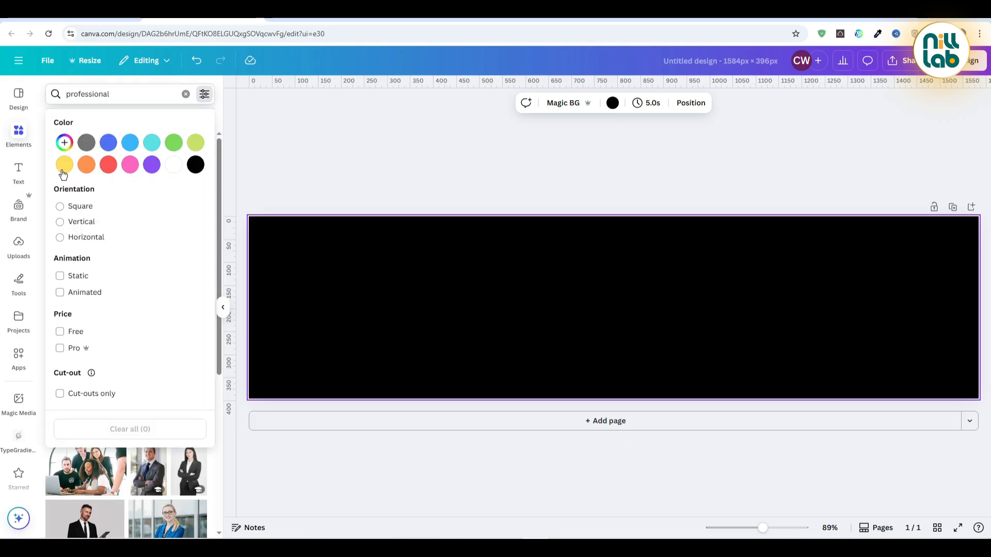
{"action": "left_click", "coordinate": [65, 165]}
{"action": "left_click", "coordinate": [206, 96]}
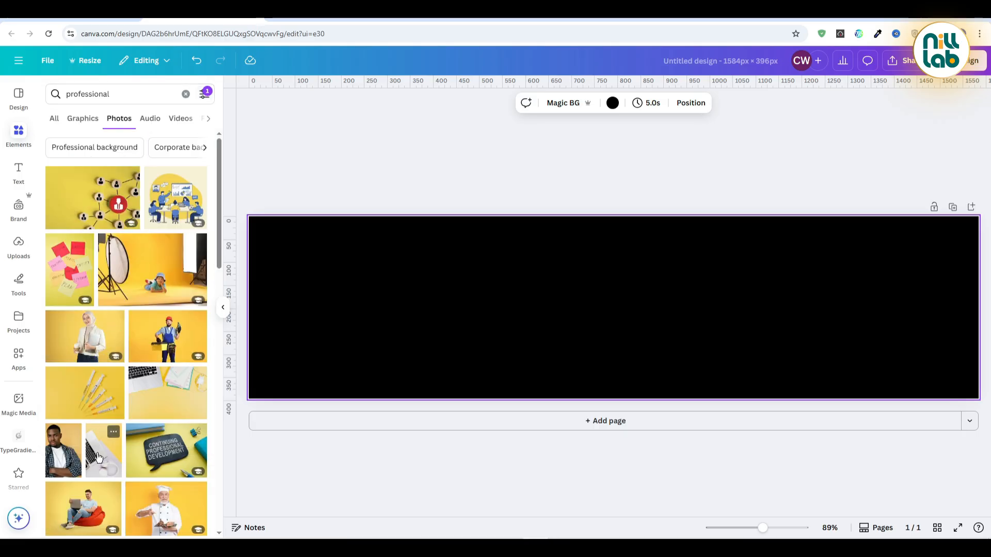
- Add the photo of the woman holding a laptop and coffee, remove its background and crop the empty space on both sides
{"action": "left_click", "coordinate": [67, 346]}
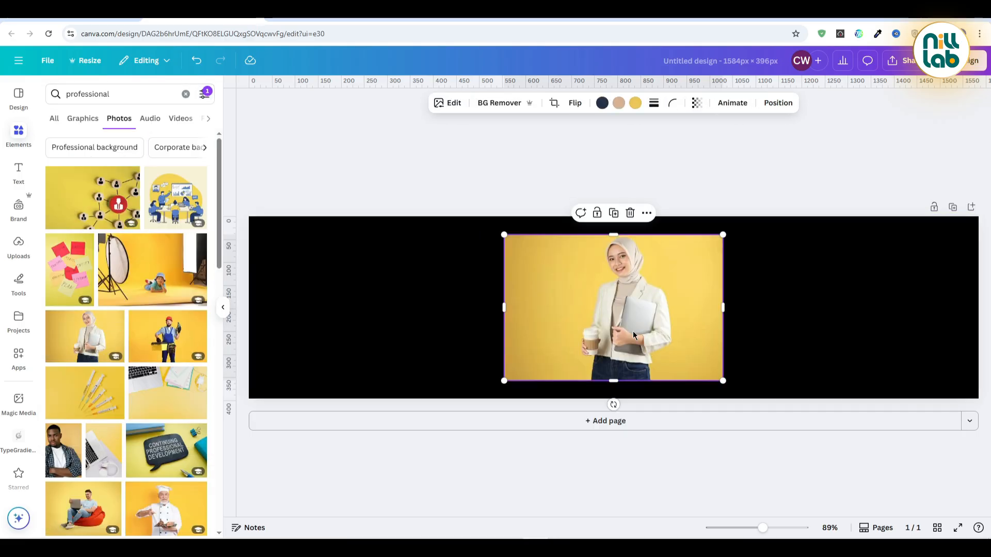
{"action": "left_click", "coordinate": [496, 103]}
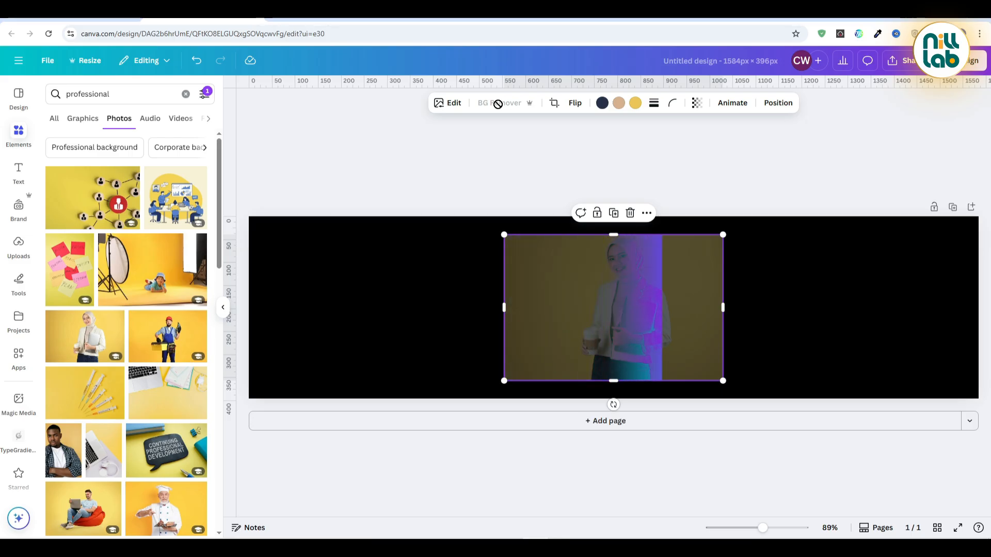
{"action": "left_click_drag", "start_coordinate": [504, 308], "coordinate": [572, 310]}
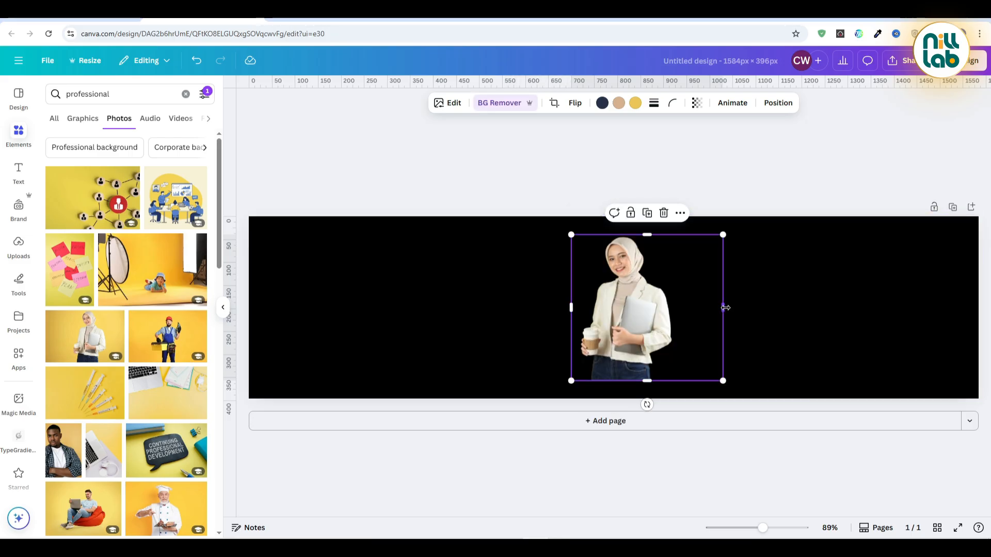
{"action": "left_click_drag", "start_coordinate": [723, 308], "coordinate": [682, 310]}
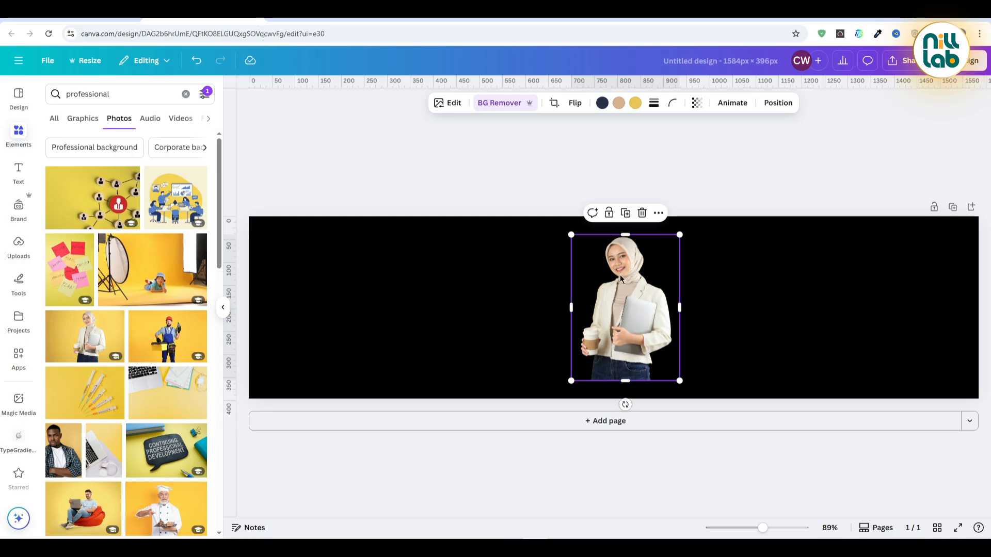
- Flip the woman's cutout horizontally and center it on the banner
{"action": "left_click", "coordinate": [575, 103]}
{"action": "left_click", "coordinate": [581, 129]}
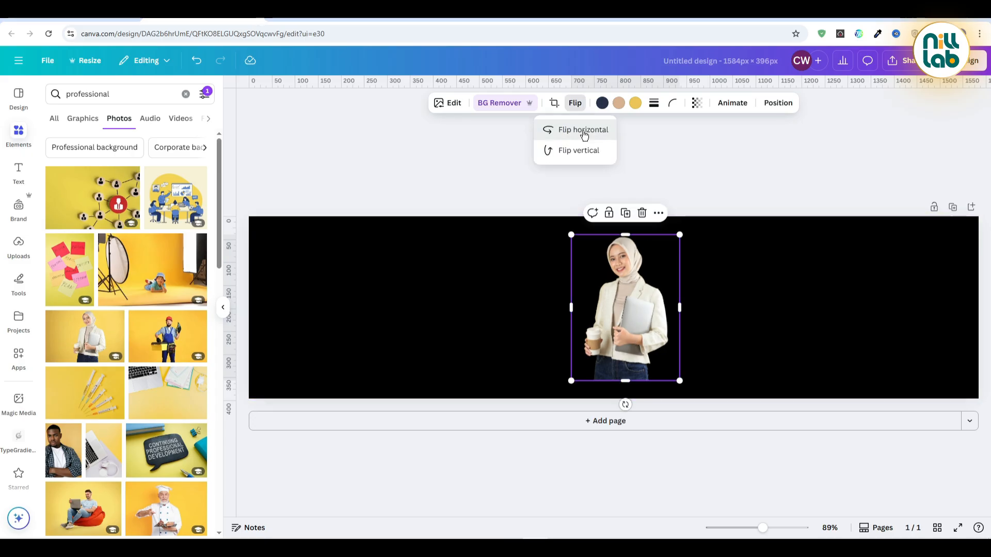
{"action": "left_click_drag", "start_coordinate": [635, 312], "coordinate": [624, 307]}
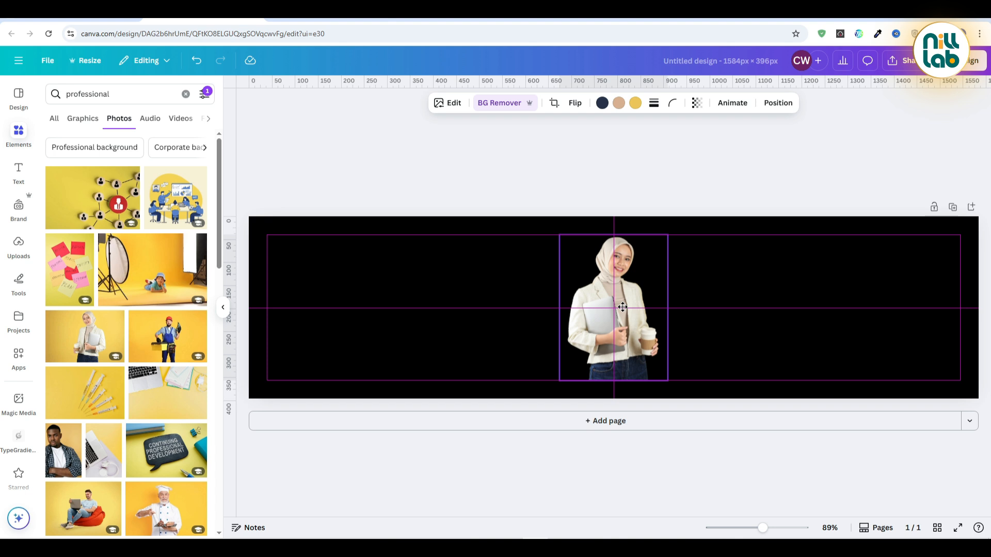
{"action": "left_click_drag", "start_coordinate": [623, 308], "coordinate": [623, 307]}
{"action": "left_click", "coordinate": [466, 137]}
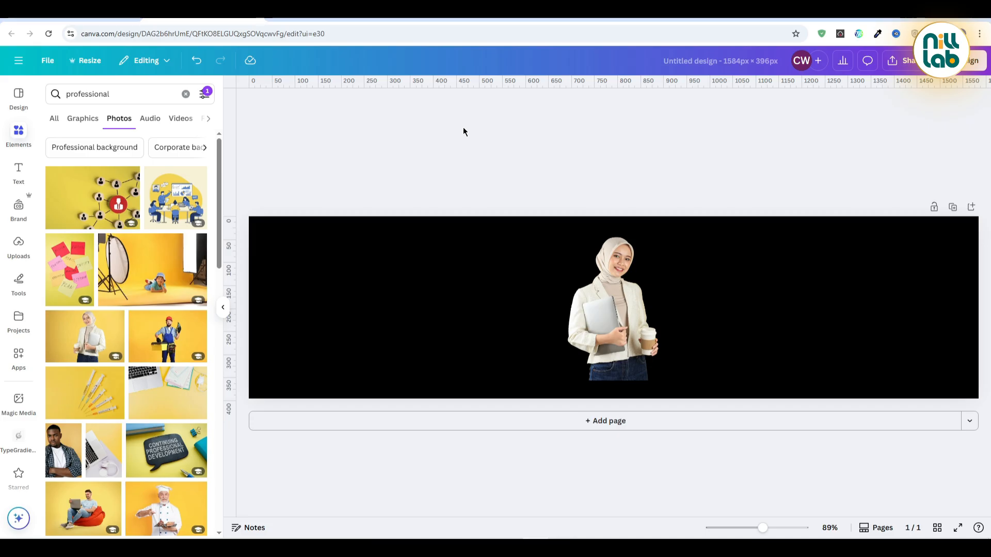
- Add a subheading reading "your linkedin profile" and place it on the black area to the right of the woman
{"action": "left_click", "coordinate": [18, 170]}
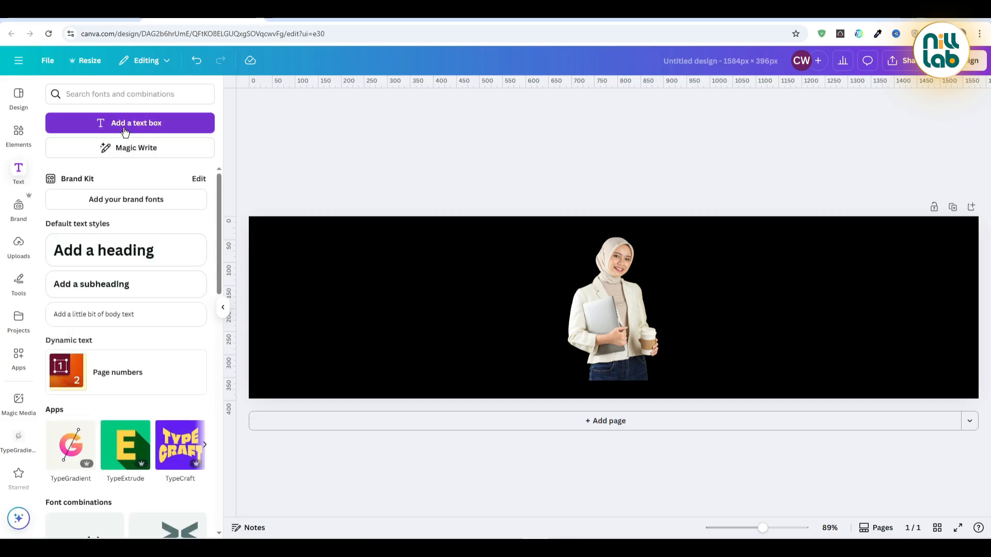
{"action": "left_click", "coordinate": [129, 290]}
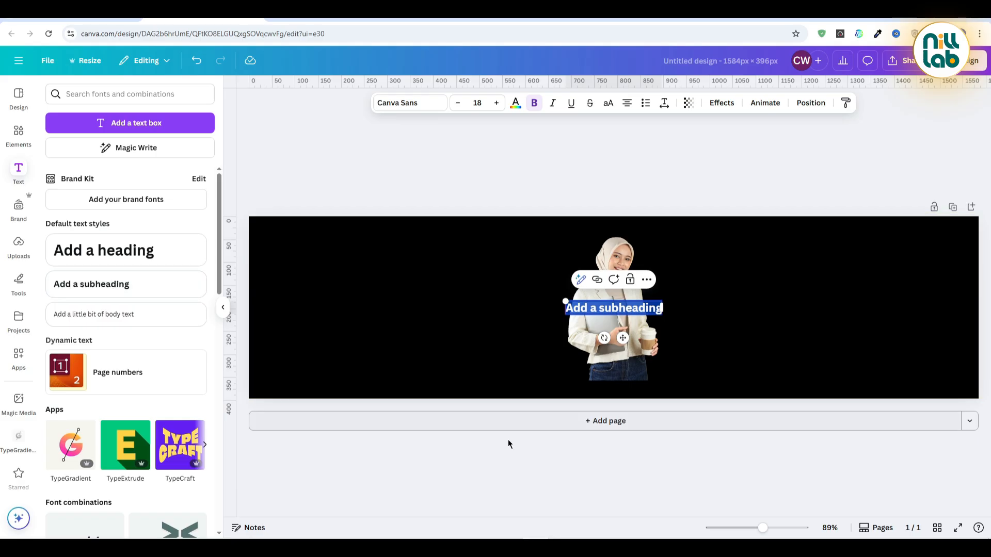
{"action": "type", "text": "your"}
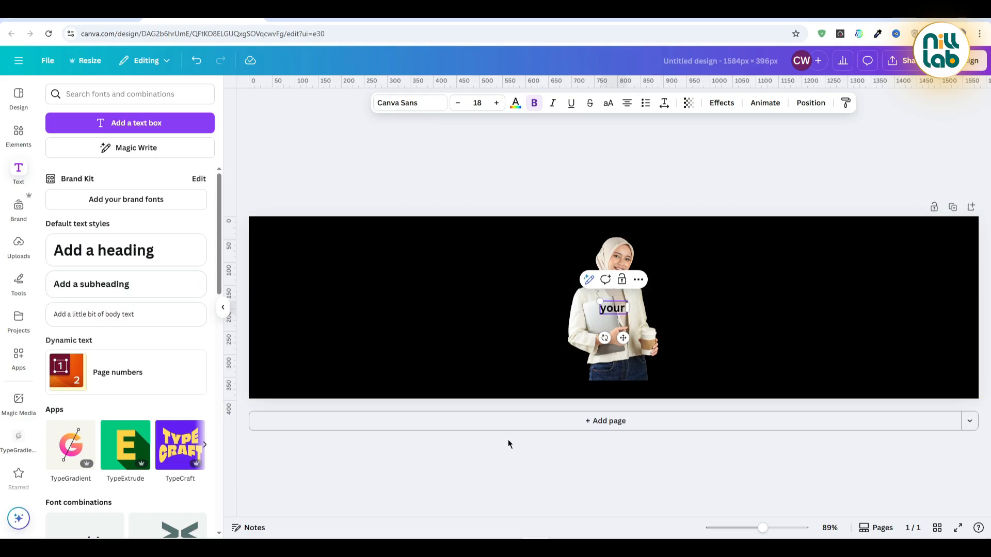
{"action": "type", "text": " linkedin pr"}
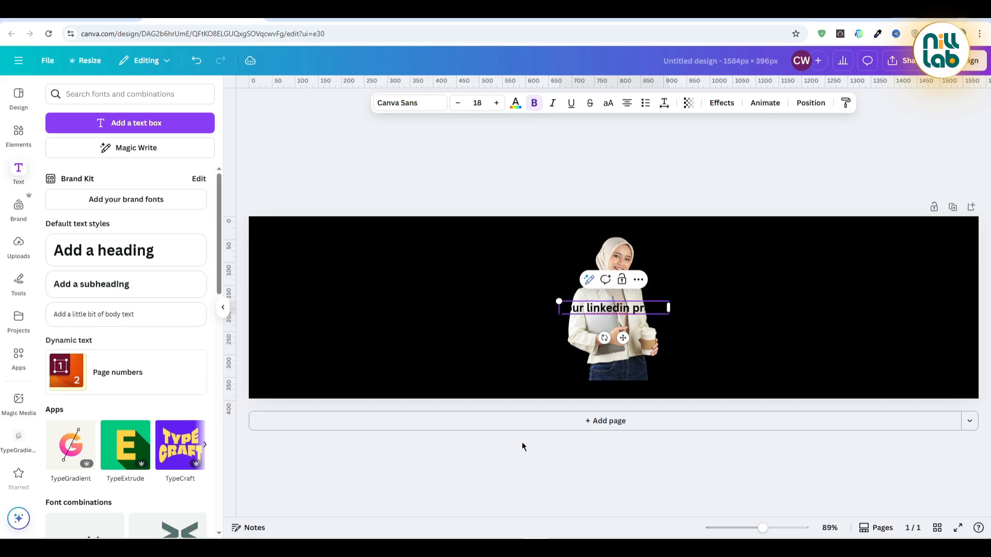
{"action": "type", "text": "ofile"}
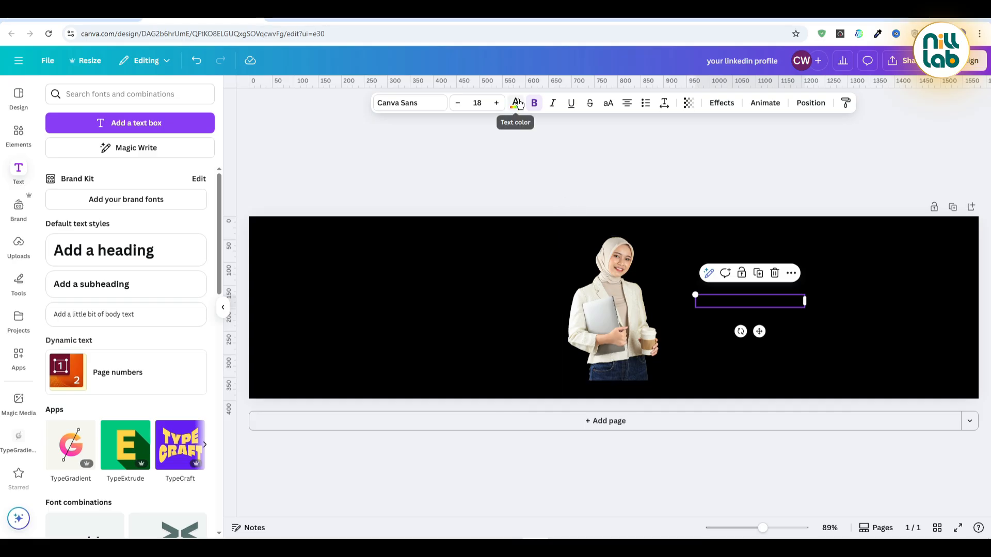
- Set the "your linkedin profile" text to the custom yellow color #FFC200
{"action": "left_click", "coordinate": [516, 103]}
{"action": "left_click", "coordinate": [81, 280]}
{"action": "left_click", "coordinate": [56, 166]}
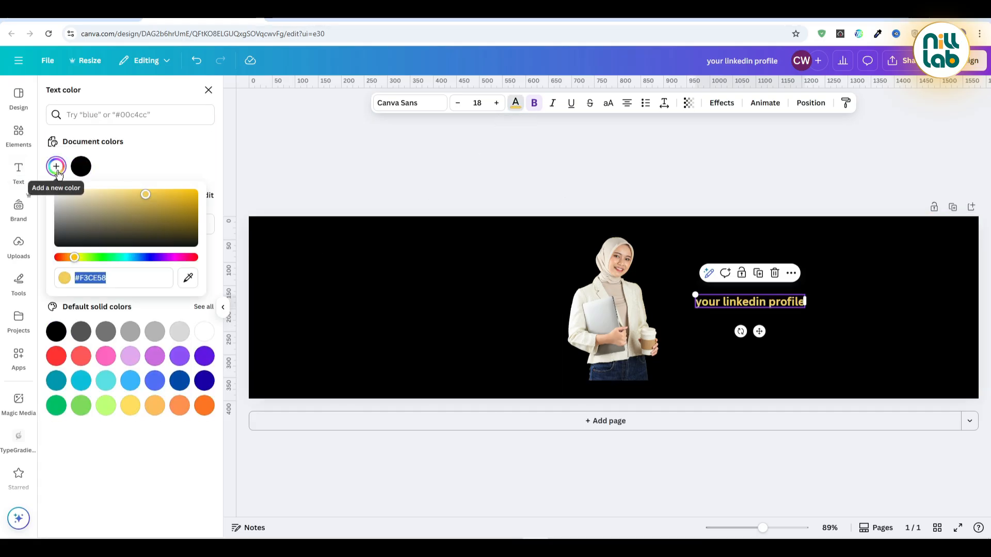
{"action": "left_click_drag", "start_coordinate": [148, 200], "coordinate": [224, 186]}
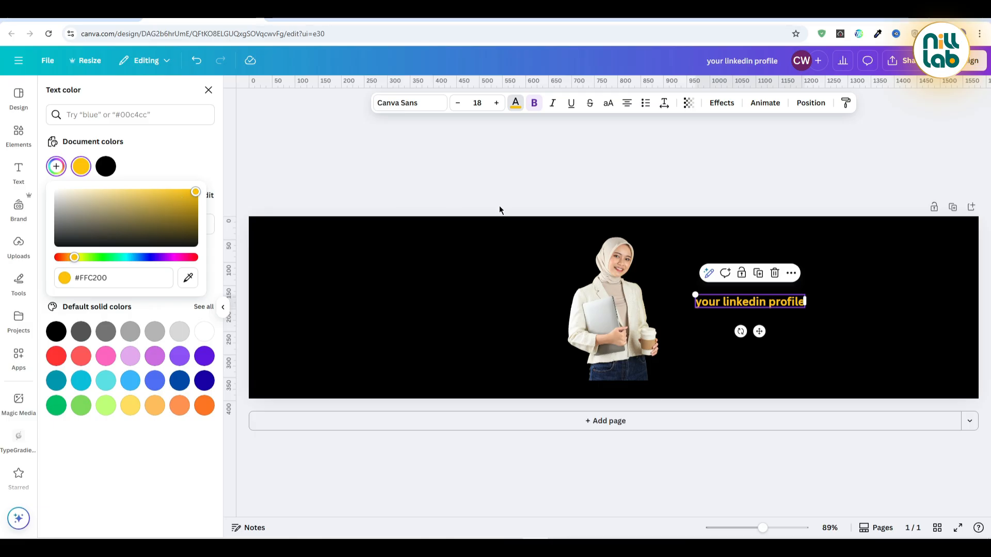
{"action": "left_click", "coordinate": [510, 156]}
- Search the fonts for "delirium", compare the two Delirium fonts on the text and apply DELIRIUM NCV
{"action": "left_click", "coordinate": [398, 103]}
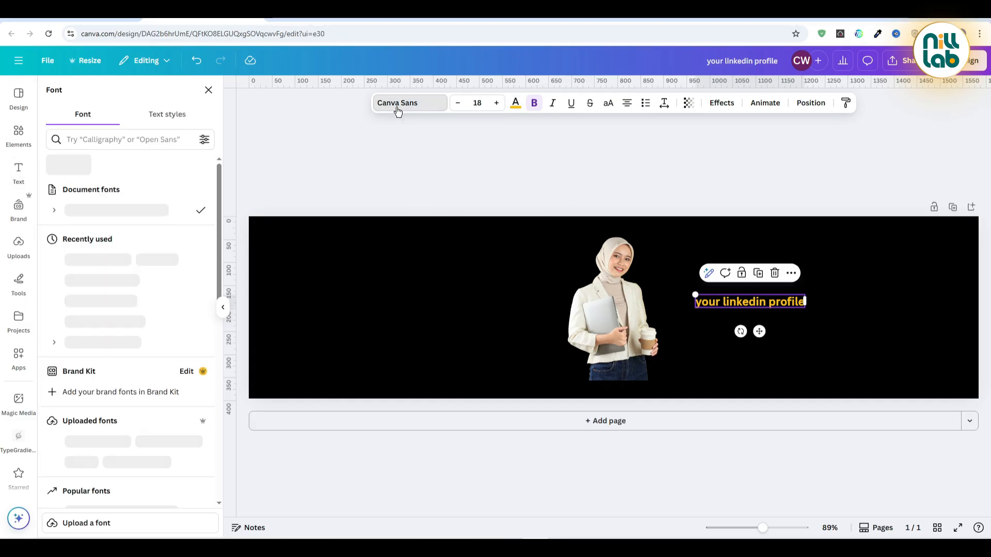
{"action": "left_click", "coordinate": [126, 143]}
{"action": "type", "text": "del"}
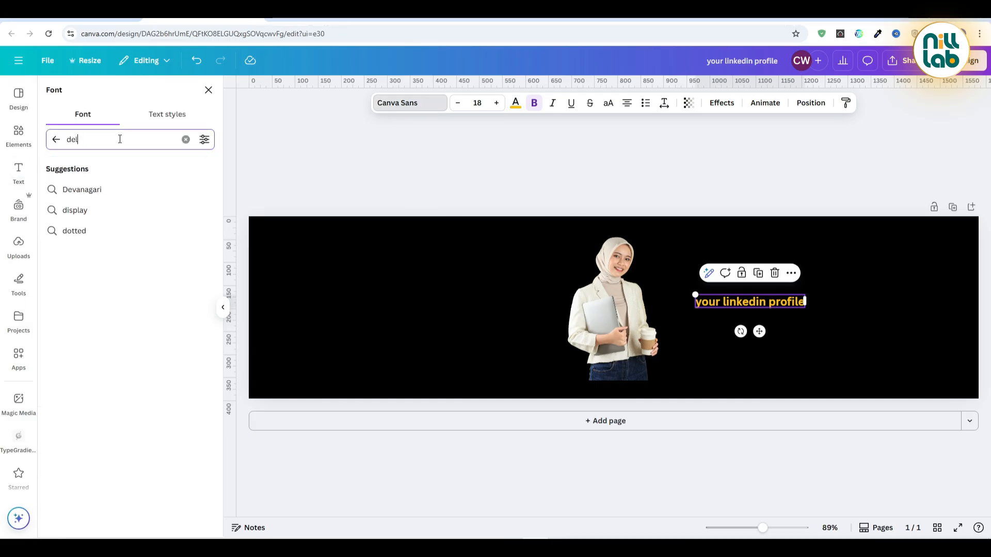
{"action": "type", "text": "irium"}
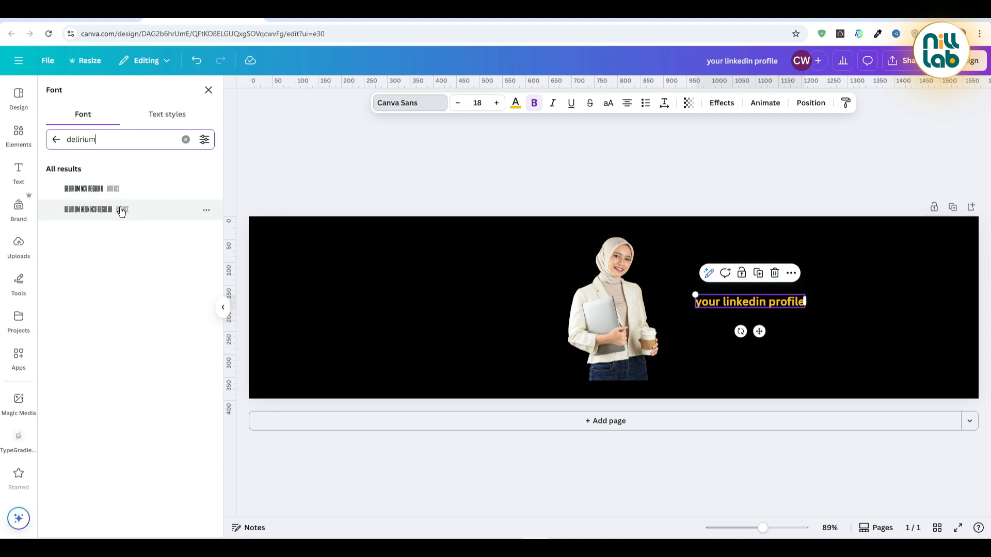
{"action": "left_click", "coordinate": [112, 190]}
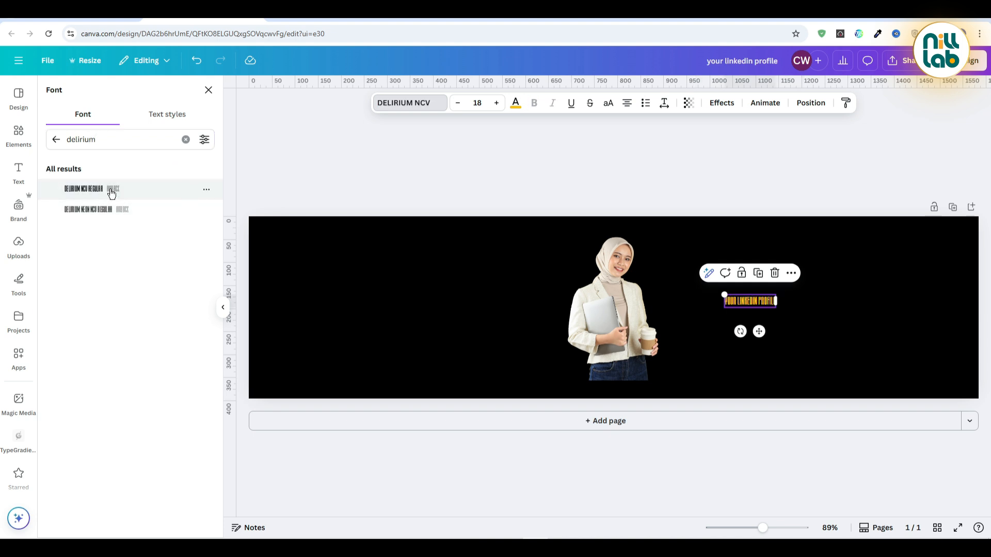
{"action": "left_click", "coordinate": [115, 213]}
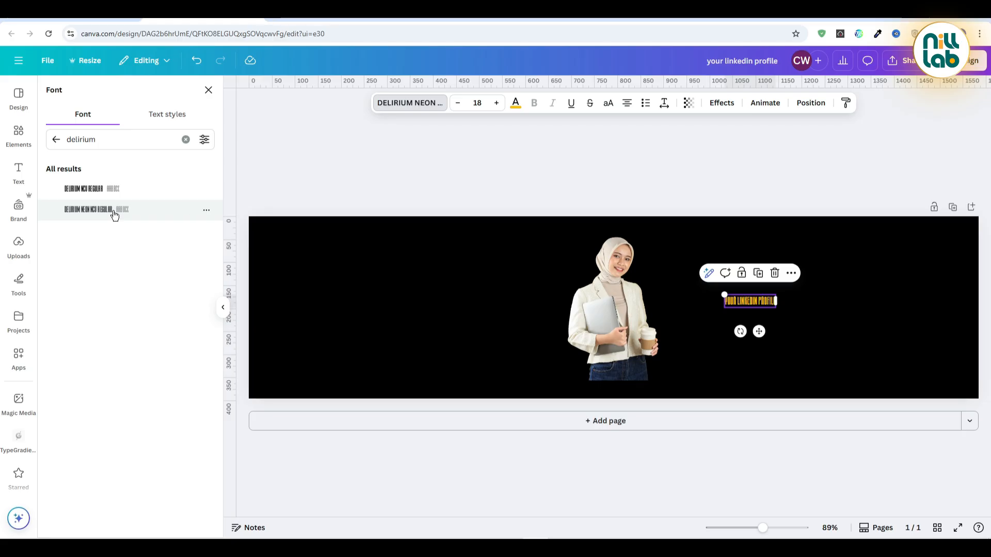
{"action": "left_click", "coordinate": [107, 196]}
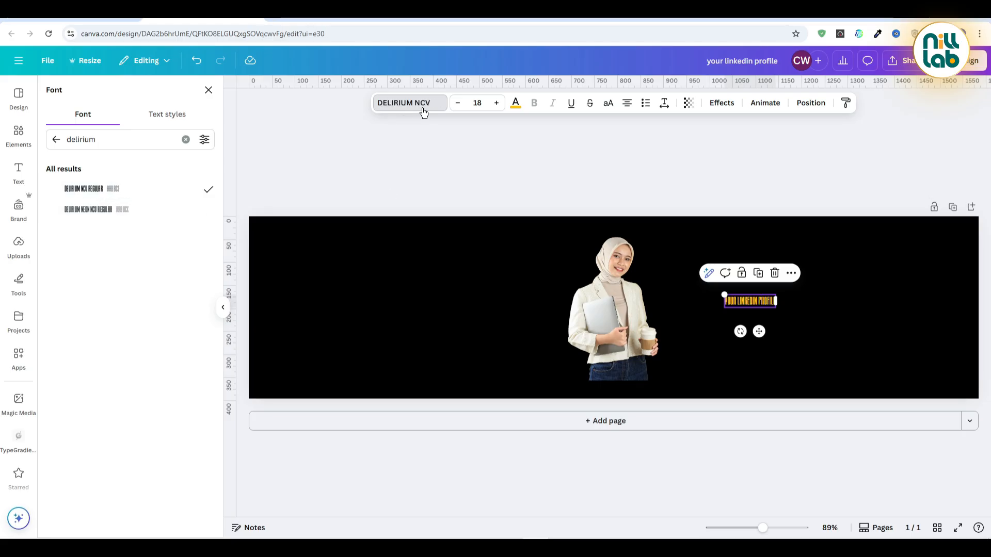
- Switch the "your linkedin profile" text to uppercase and enlarge it to span the space to the right of the woman
{"action": "left_click", "coordinate": [607, 106]}
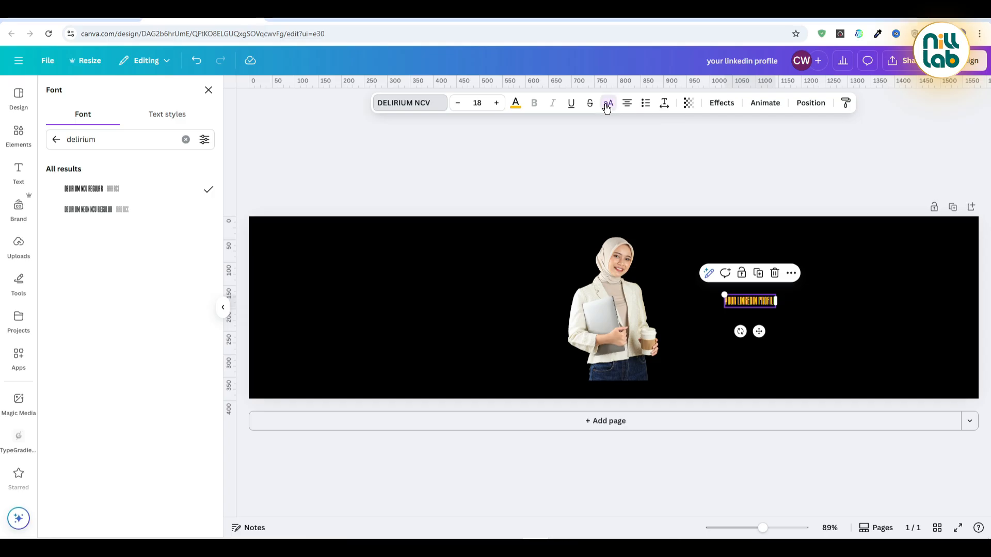
{"action": "left_click", "coordinate": [745, 173]}
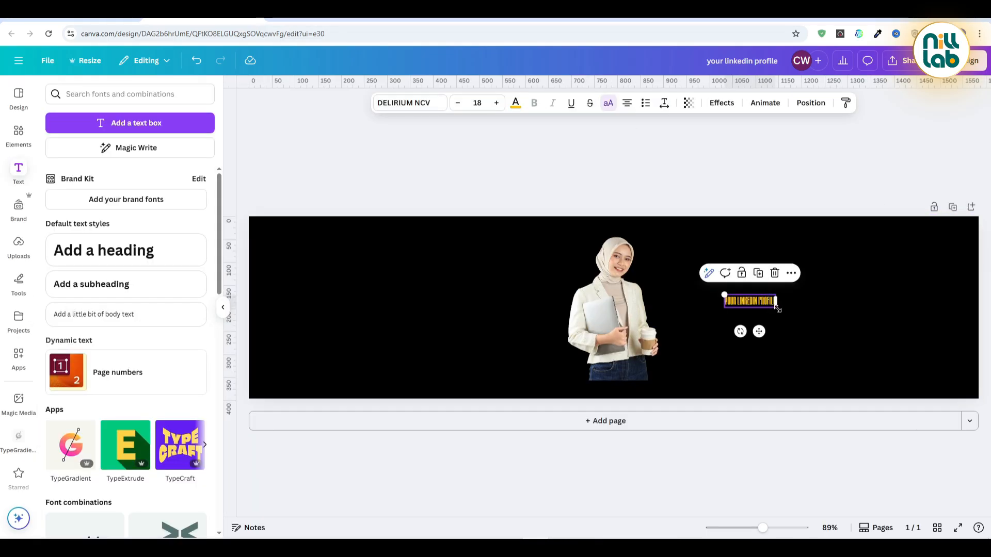
{"action": "left_click_drag", "start_coordinate": [777, 308], "coordinate": [954, 355]}
{"action": "left_click_drag", "start_coordinate": [725, 294], "coordinate": [668, 280]}
{"action": "left_click_drag", "start_coordinate": [777, 322], "coordinate": [786, 293]}
{"action": "left_click", "coordinate": [658, 194]}
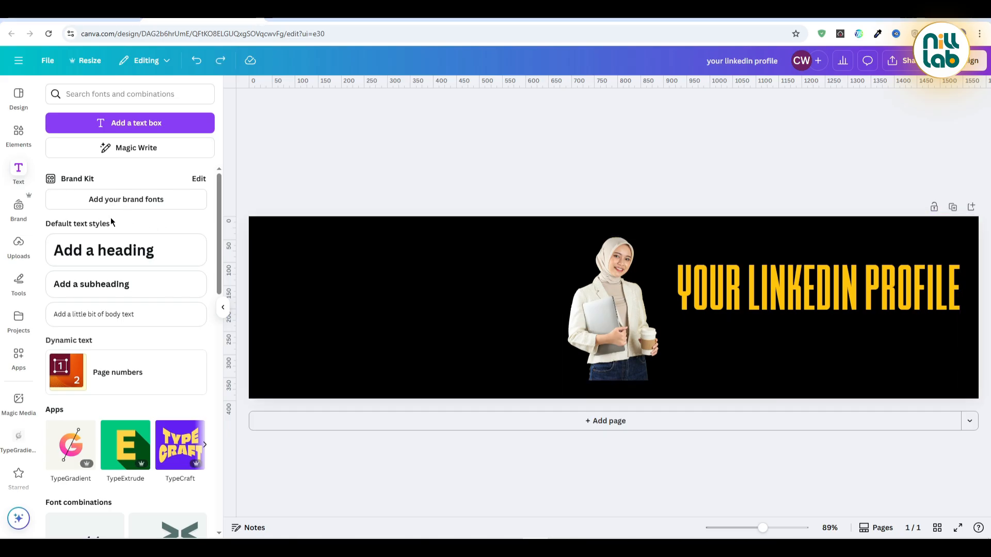
- Add a second subheading reading "With Stunning Design"
{"action": "left_click", "coordinate": [109, 292]}
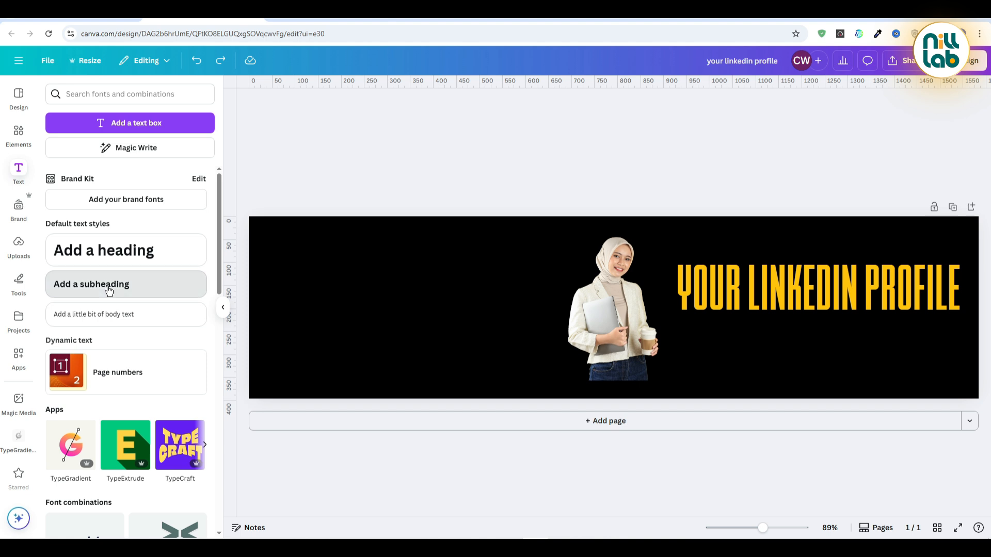
{"action": "type", "text": "With"}
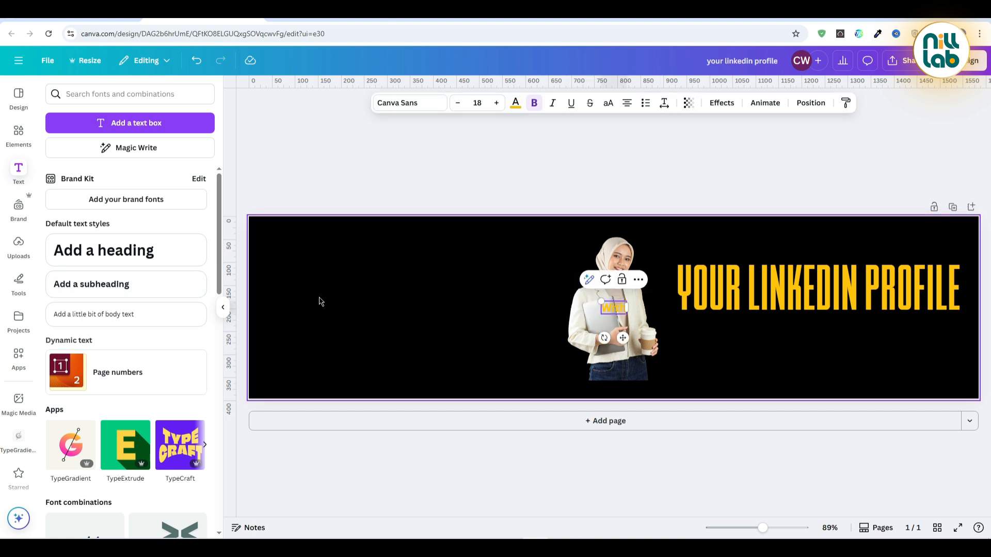
{"action": "type", "text": " Stunning Design"}
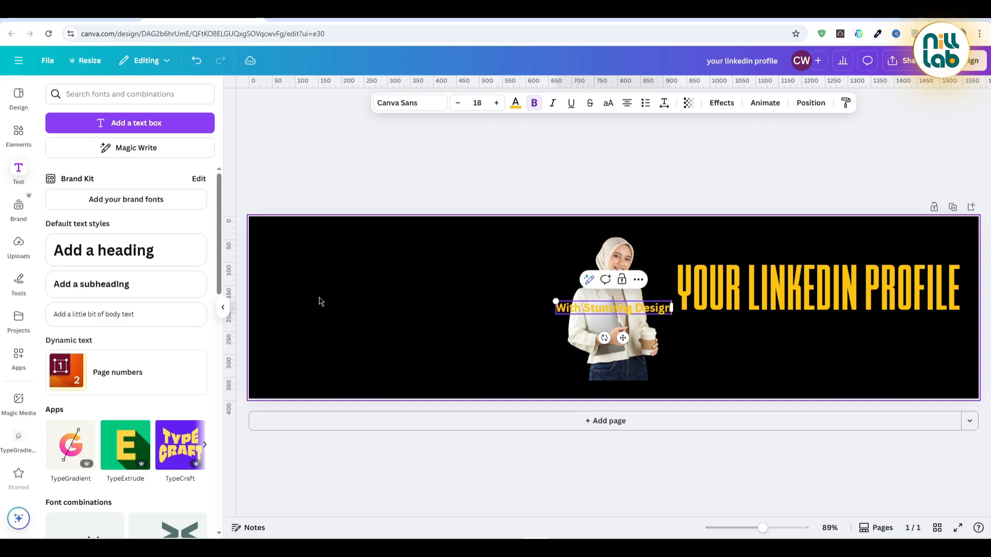
- Complete the second subheading to read "With Stunning Designs That Boost Engagement" and set its text color to white
{"action": "type", "text": "s That Boost"}
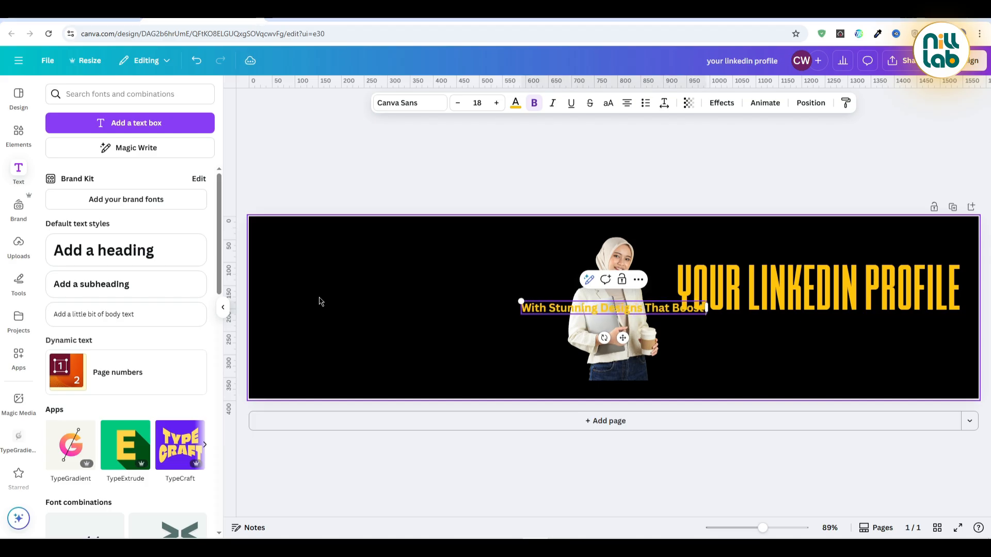
{"action": "type", "text": " Engagement"}
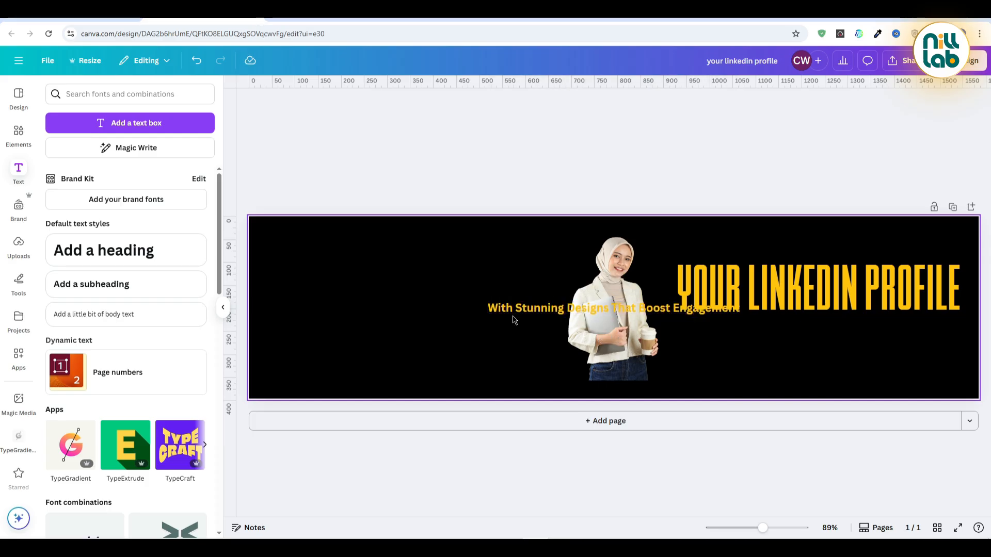
{"action": "left_click", "coordinate": [514, 321]}
{"action": "left_click", "coordinate": [490, 307]}
{"action": "left_click", "coordinate": [516, 107]}
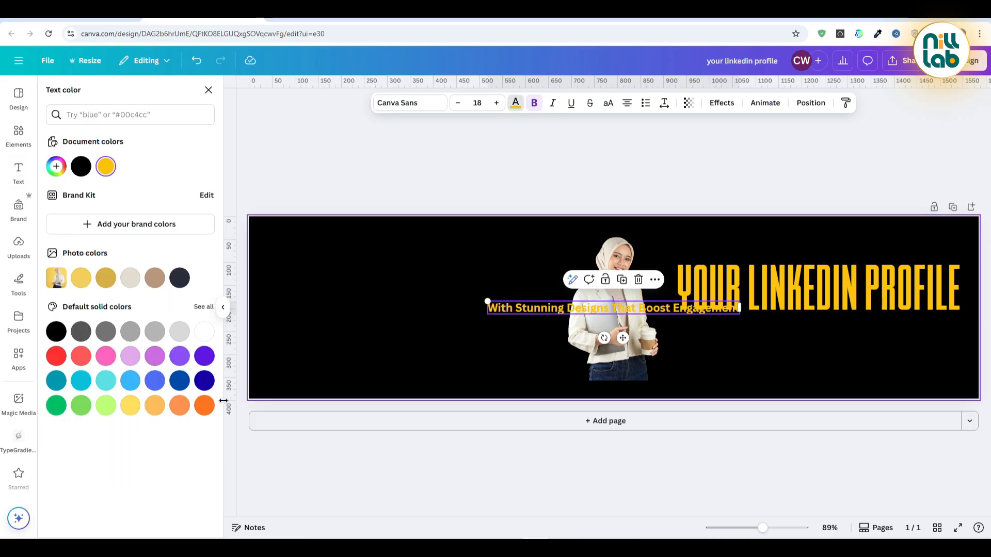
{"action": "left_click", "coordinate": [208, 343]}
- Search the fonts for "poppins", compare the Medium and SemiBold weights on the white subheading and apply Poppins Medium
{"action": "left_click", "coordinate": [391, 107]}
{"action": "left_click_drag", "start_coordinate": [164, 148], "coordinate": [26, 148]}
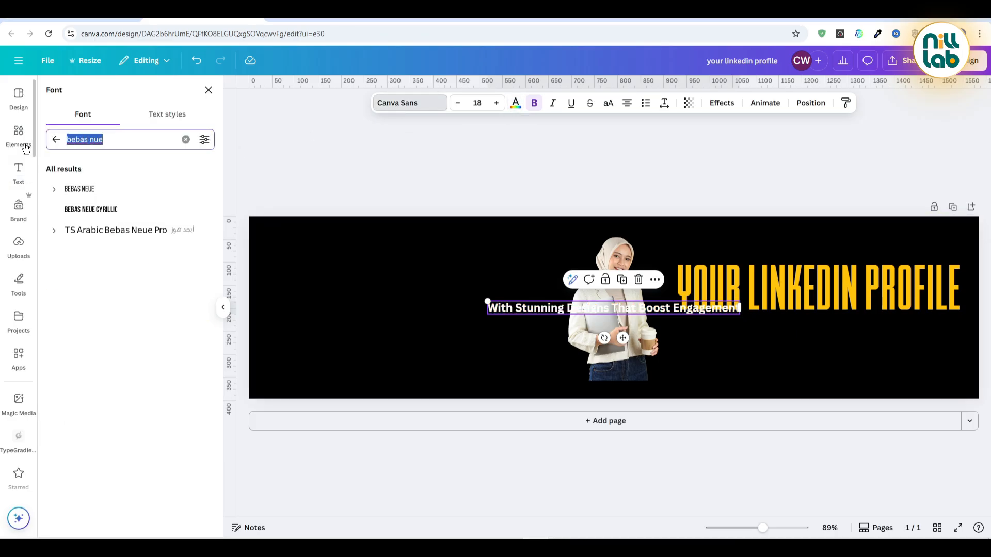
{"action": "type", "text": "poppins"}
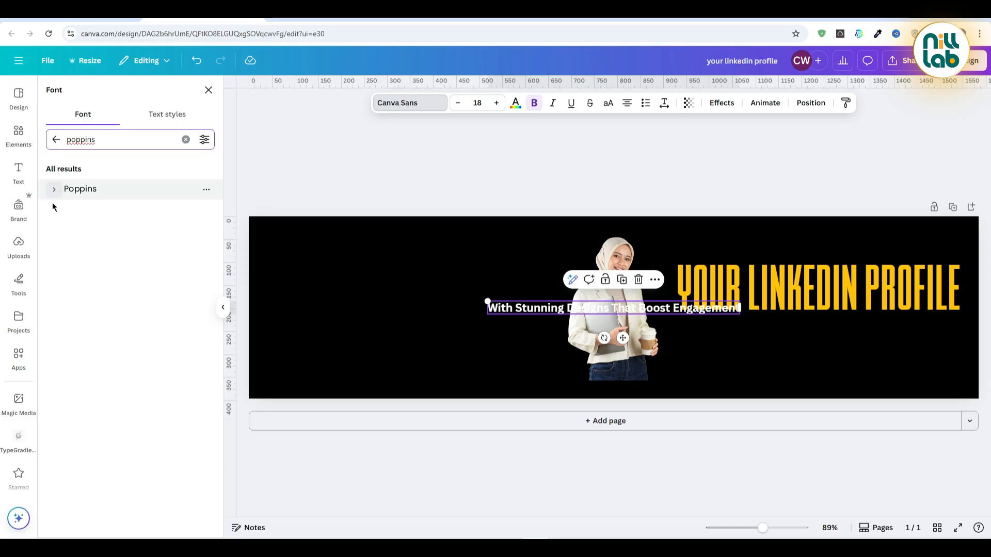
{"action": "left_click", "coordinate": [54, 191]}
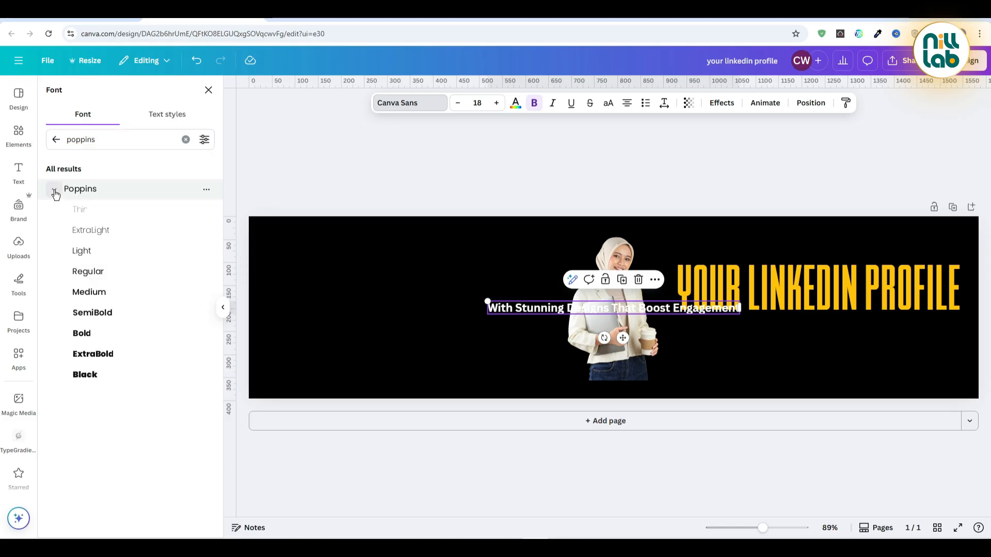
{"action": "left_click", "coordinate": [103, 291]}
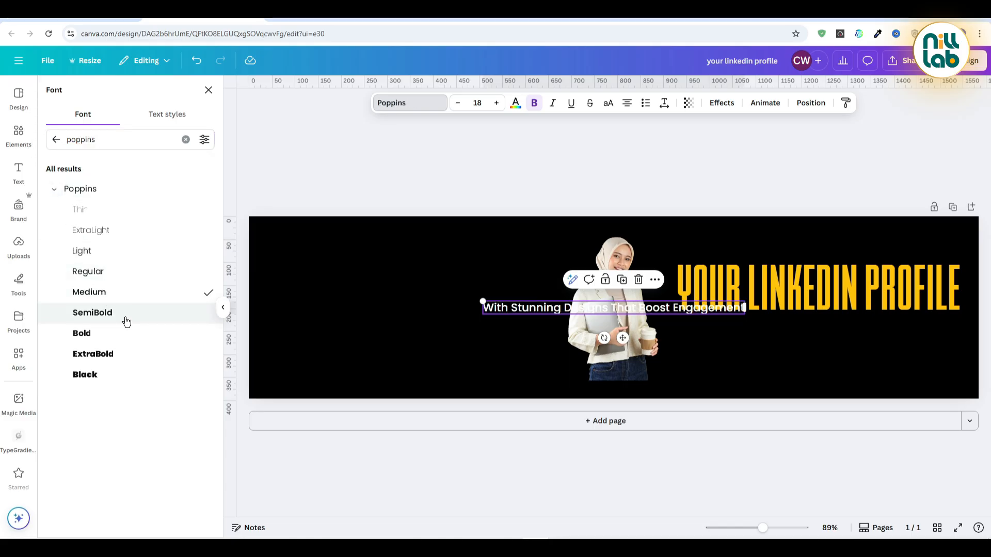
{"action": "left_click", "coordinate": [100, 315]}
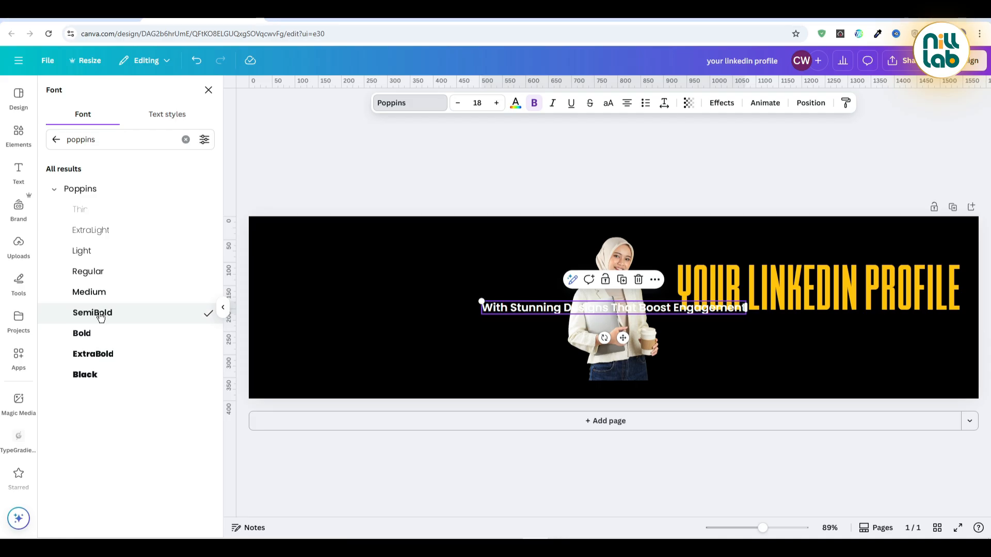
{"action": "left_click", "coordinate": [98, 293]}
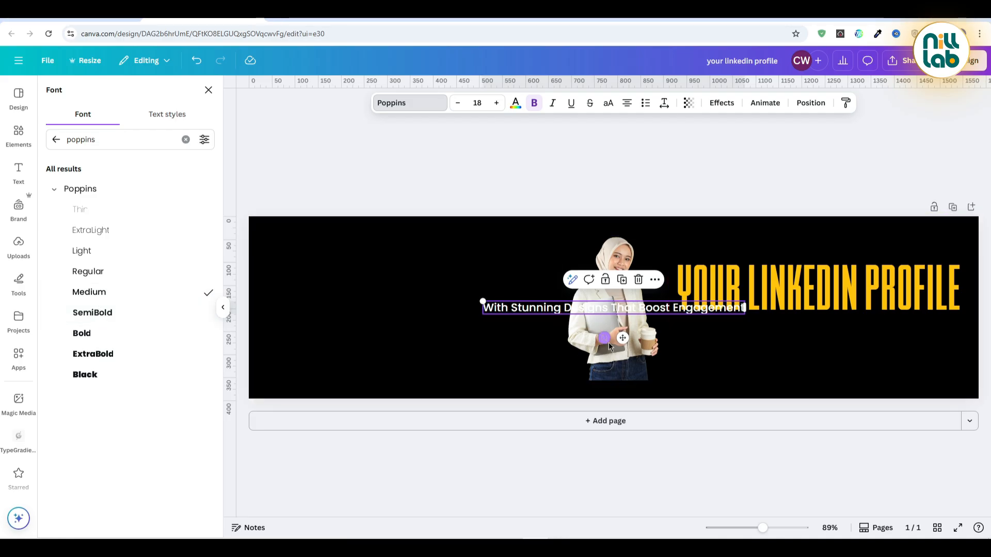
- Move the white subheading directly beneath "YOUR LINKEDIN PROFILE" and enlarge it to match the headline's width
{"action": "left_click_drag", "start_coordinate": [624, 338], "coordinate": [835, 349]}
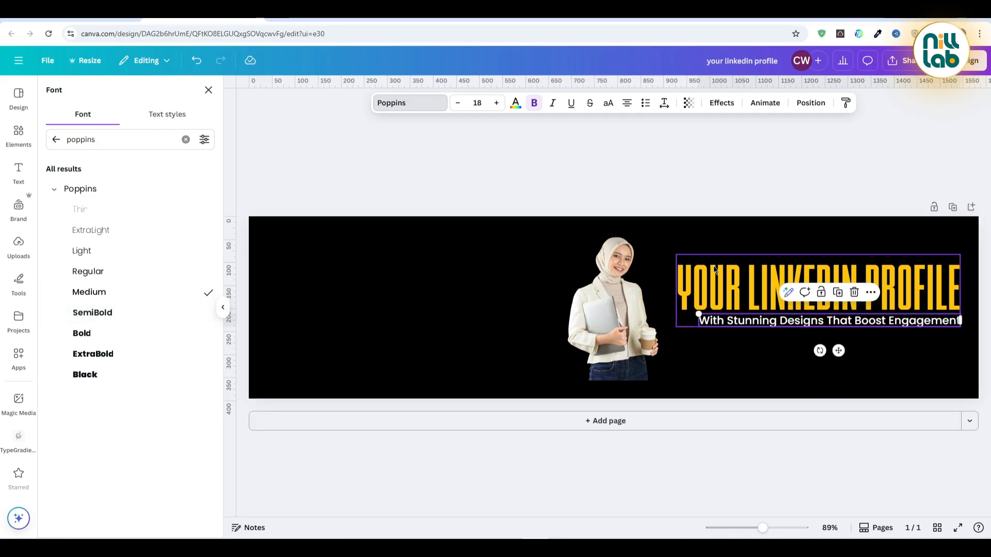
{"action": "left_click_drag", "start_coordinate": [699, 314], "coordinate": [676, 313]}
{"action": "left_click", "coordinate": [773, 175]}
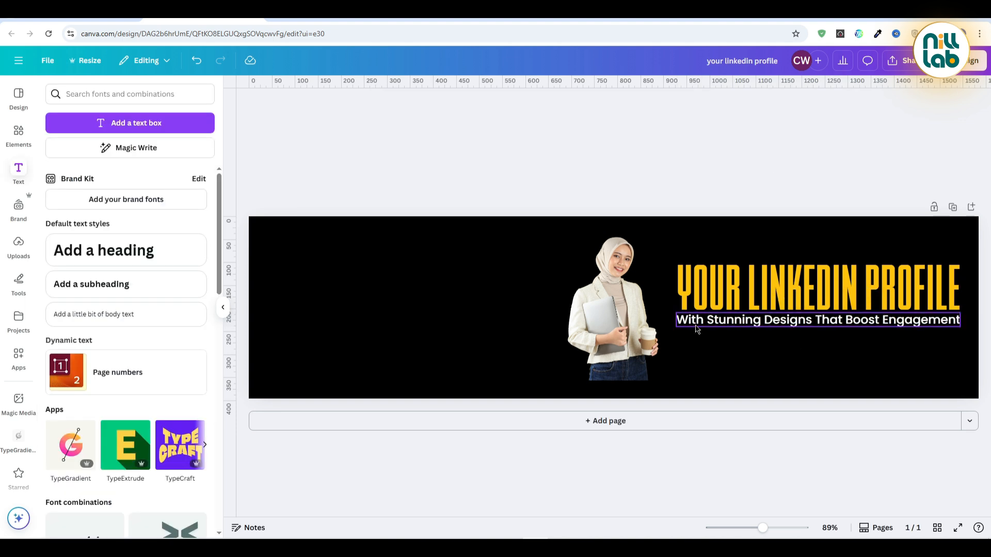
{"action": "left_click", "coordinate": [829, 328]}
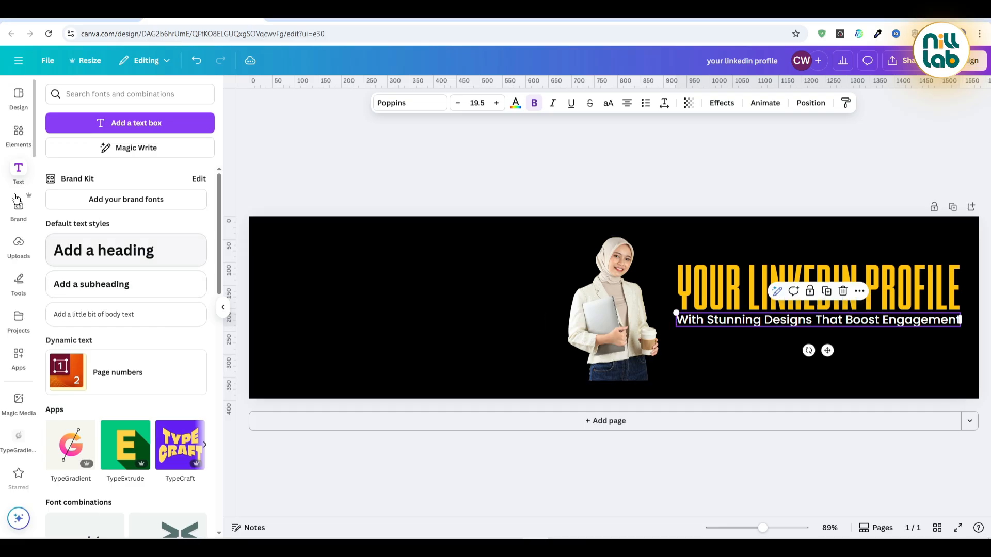
- Clear the previous element search, add a square shape to the banner and set its fill color to white
{"action": "left_click", "coordinate": [18, 143]}
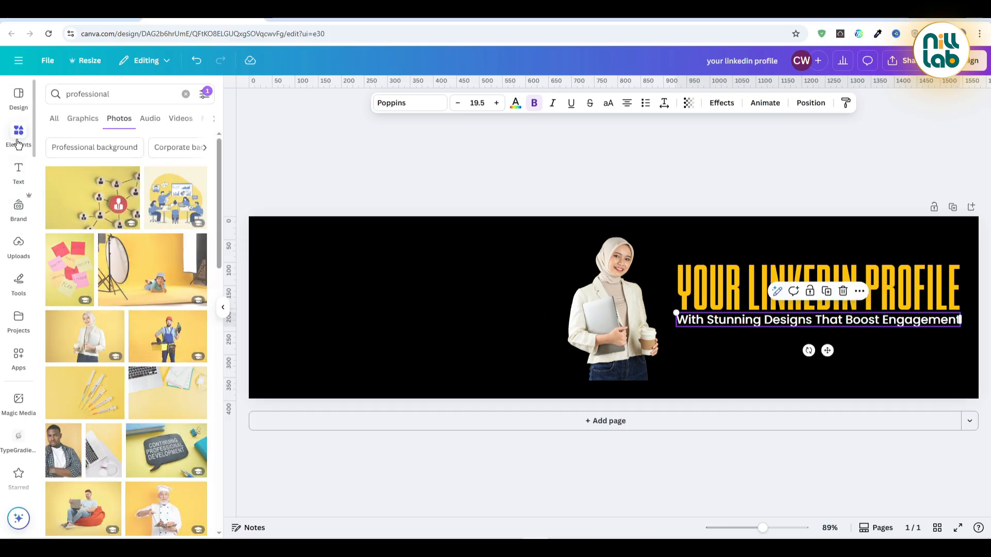
{"action": "left_click", "coordinate": [185, 94]}
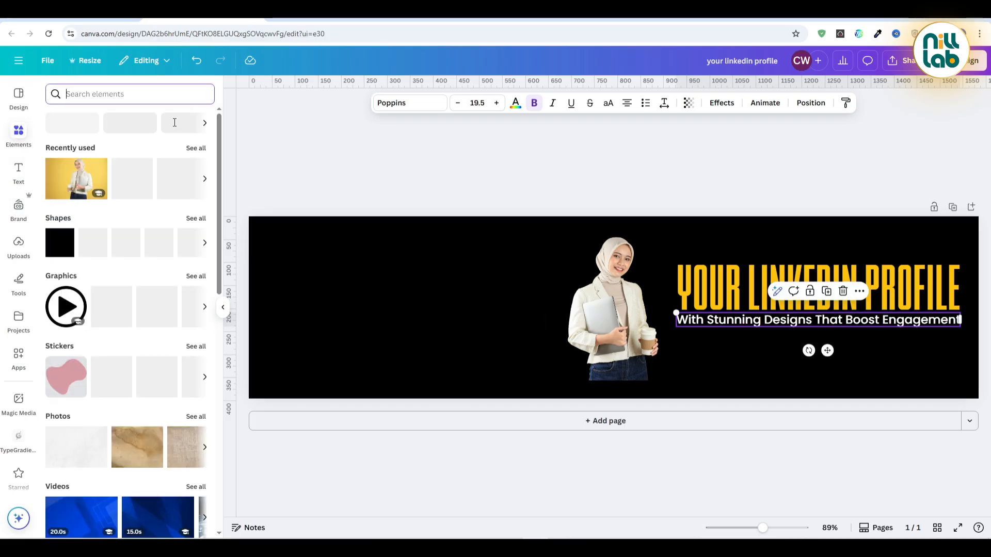
{"action": "left_click", "coordinate": [51, 254]}
{"action": "left_click", "coordinate": [407, 161]}
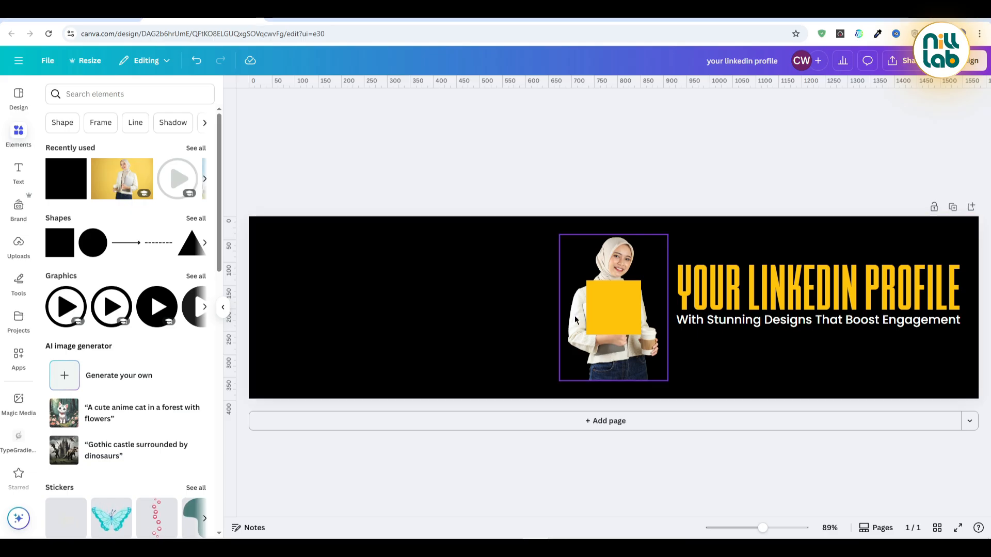
{"action": "left_click", "coordinate": [624, 332]}
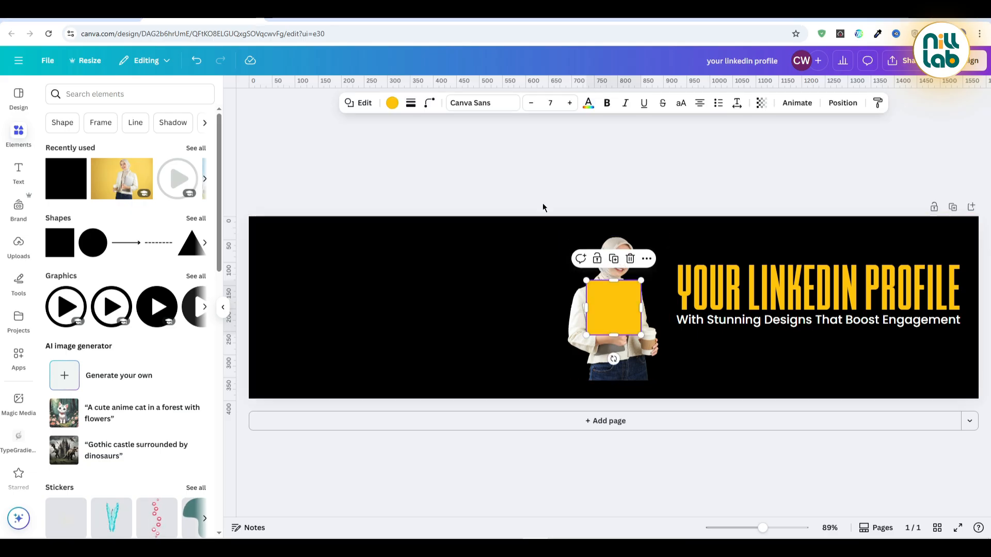
{"action": "left_click", "coordinate": [392, 103]}
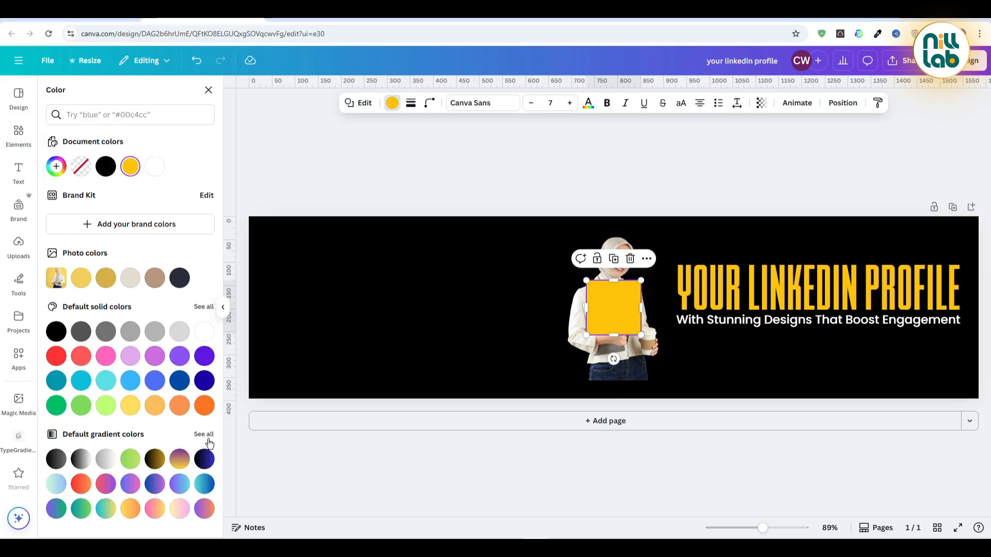
{"action": "left_click", "coordinate": [204, 331]}
- Turn the white square into a tilted strip about 191 × 36 px above the word "YOUR" and layer it over the headline text
{"action": "left_click_drag", "start_coordinate": [628, 322], "coordinate": [692, 293]}
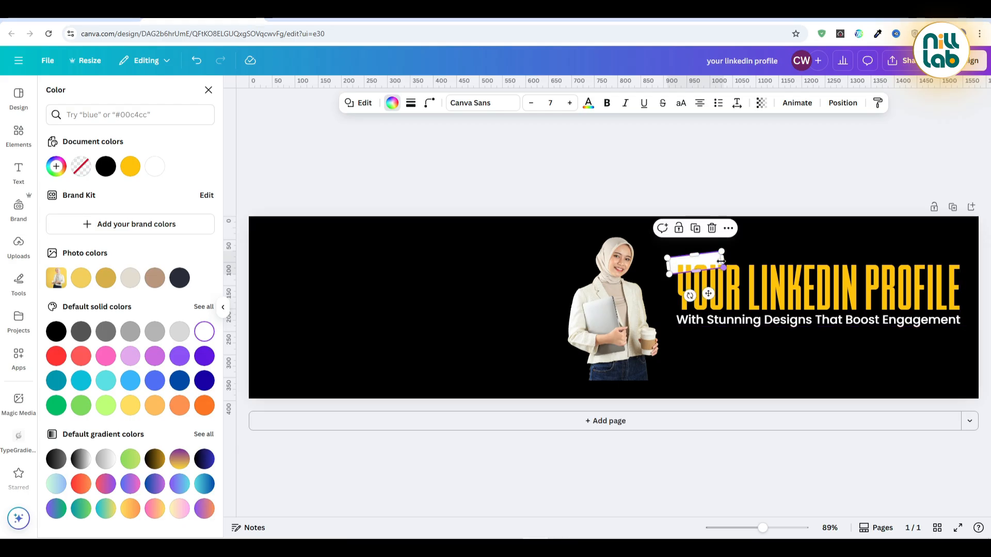
{"action": "left_click", "coordinate": [843, 104]}
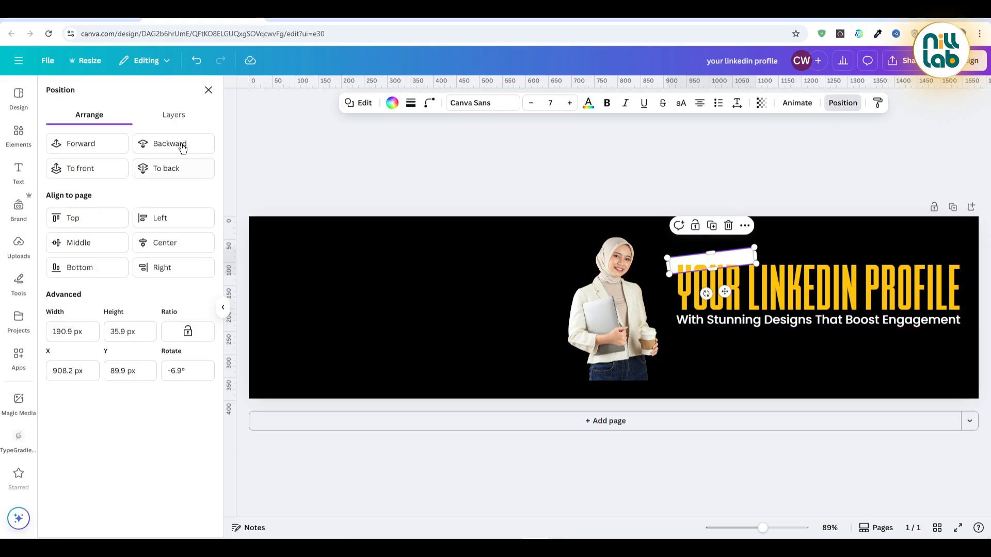
{"action": "left_click", "coordinate": [174, 115]}
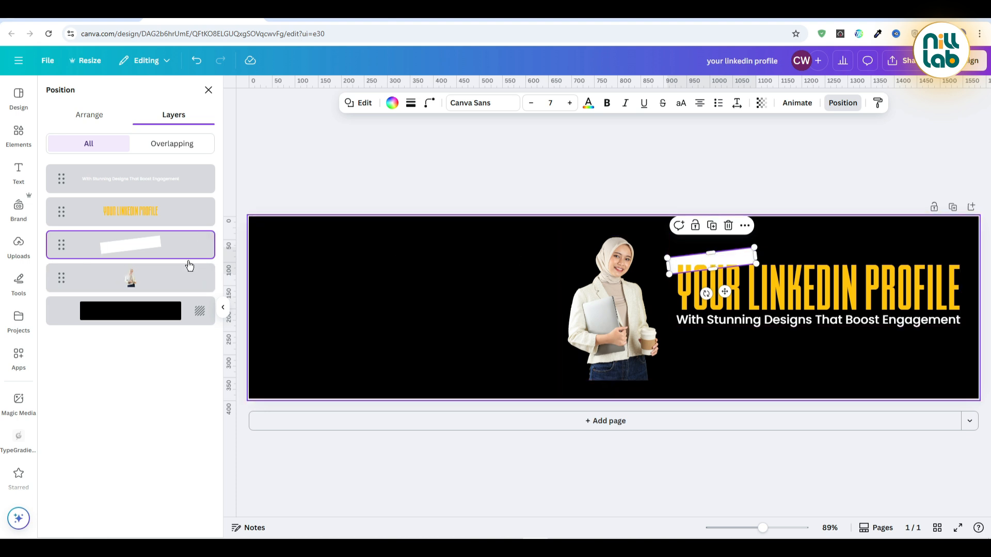
{"action": "left_click_drag", "start_coordinate": [57, 252], "coordinate": [59, 209]}
{"action": "left_click", "coordinate": [596, 138]}
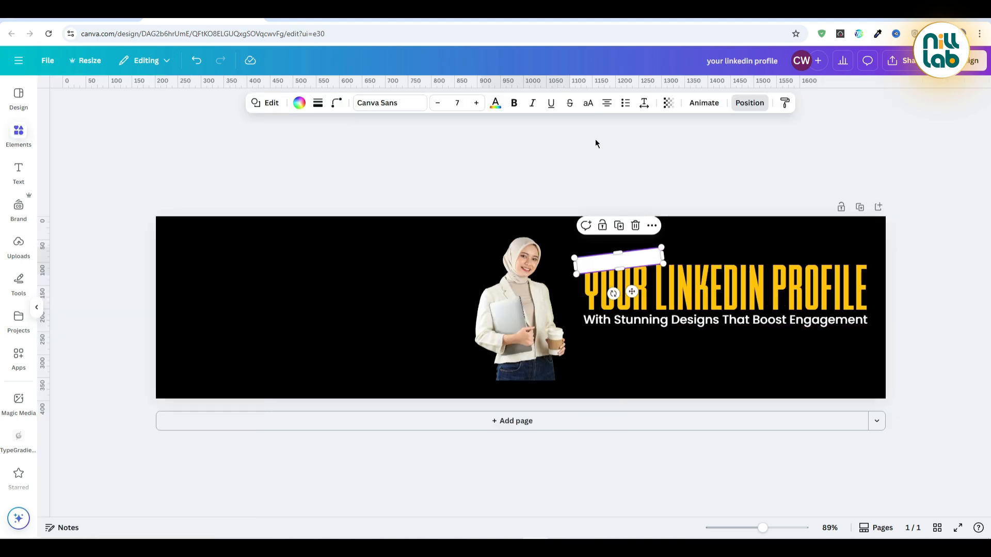
- Nudge the tilted white strip slightly so that it lines up with the start of the headline
{"action": "left_click", "coordinate": [697, 255]}
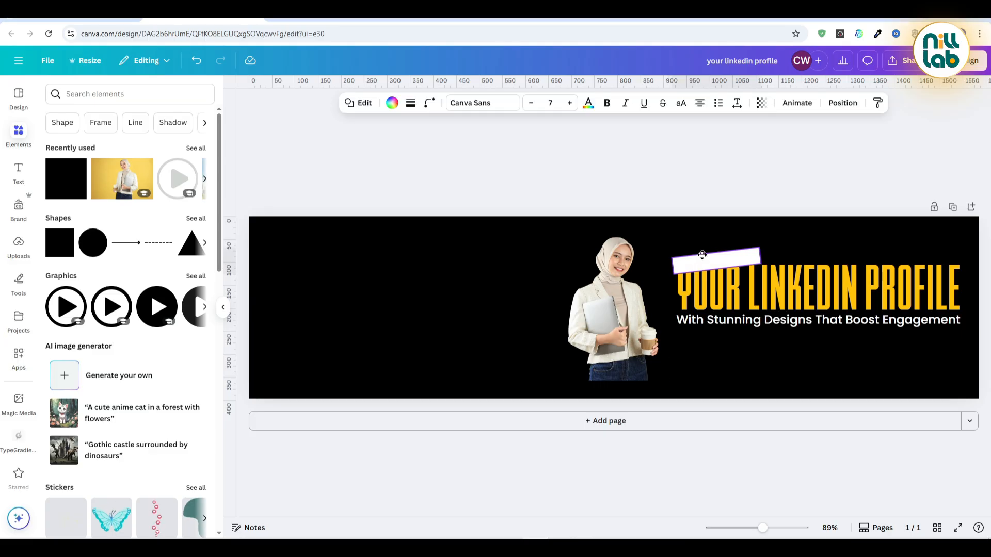
{"action": "left_click_drag", "start_coordinate": [697, 255], "coordinate": [706, 252]}
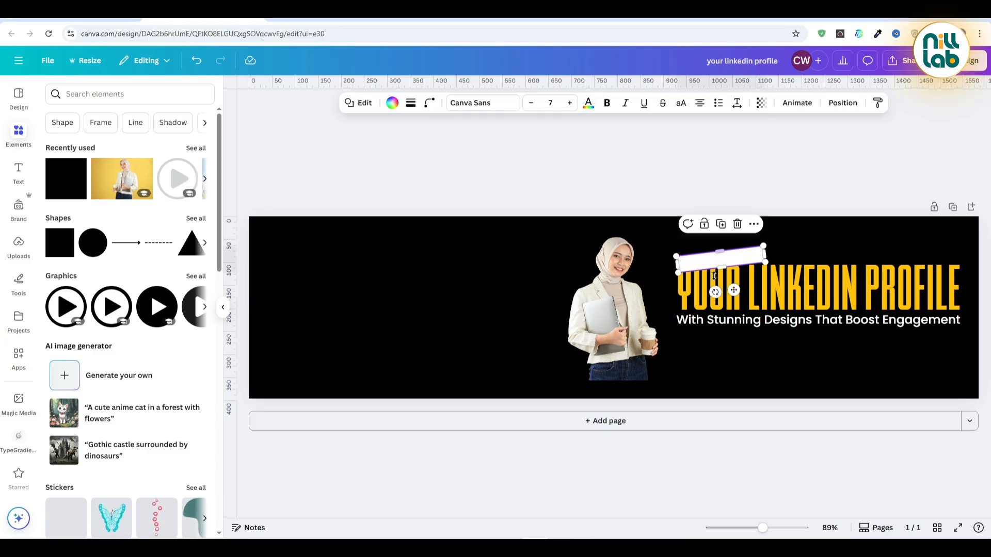
{"action": "left_click", "coordinate": [637, 187]}
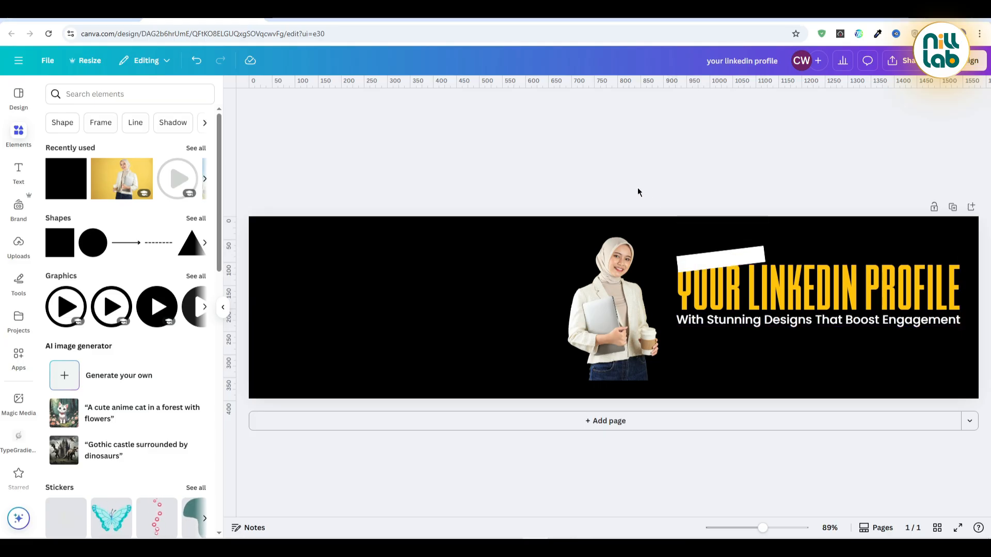
- Set the corner rounding of the white strip to 9
{"action": "left_click", "coordinate": [701, 259]}
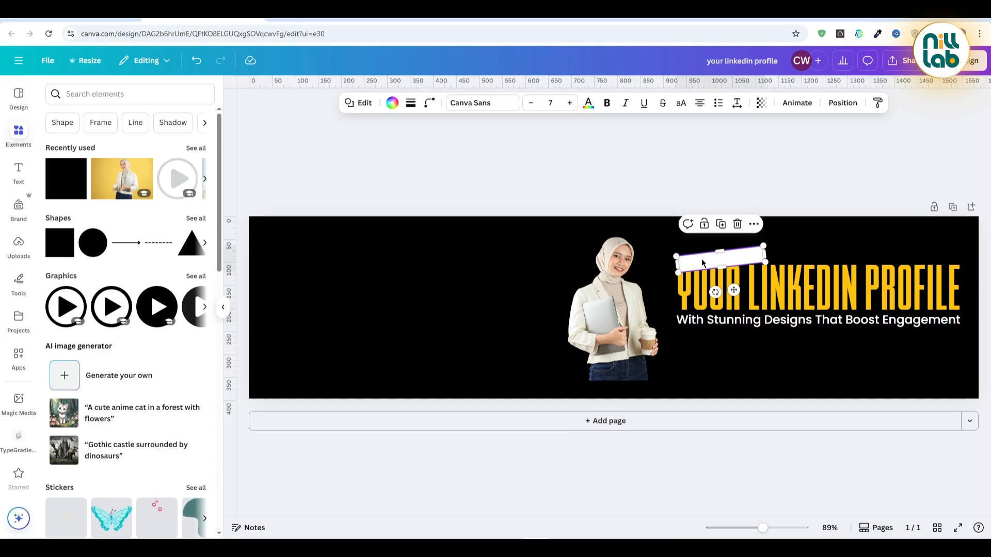
{"action": "left_click", "coordinate": [429, 107]}
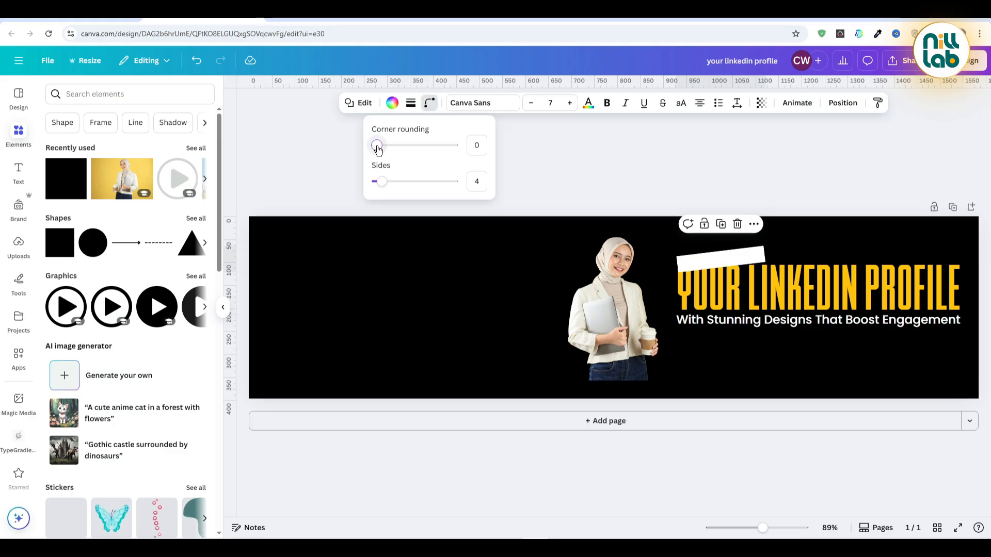
{"action": "left_click_drag", "start_coordinate": [378, 149], "coordinate": [381, 149]}
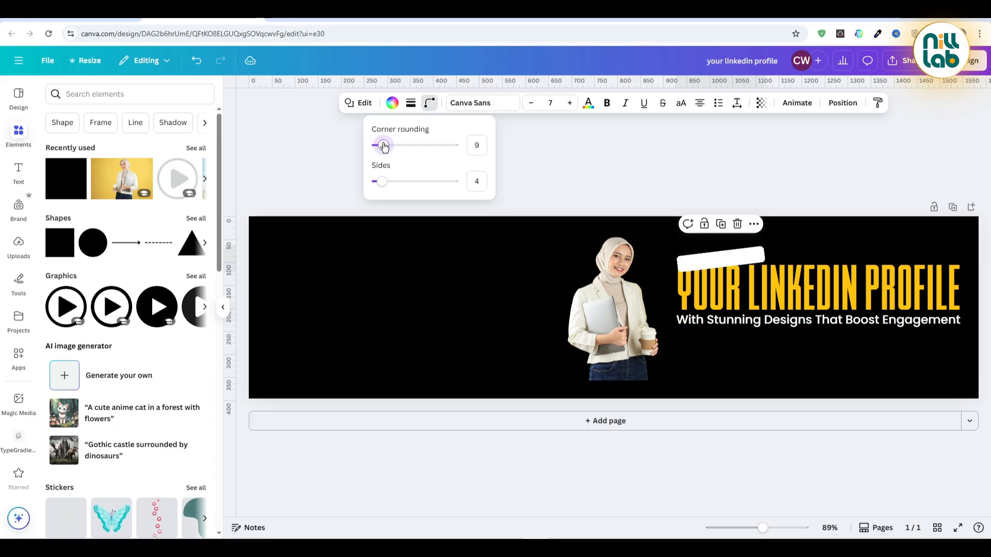
{"action": "left_click", "coordinate": [708, 162]}
{"action": "left_click", "coordinate": [707, 162]}
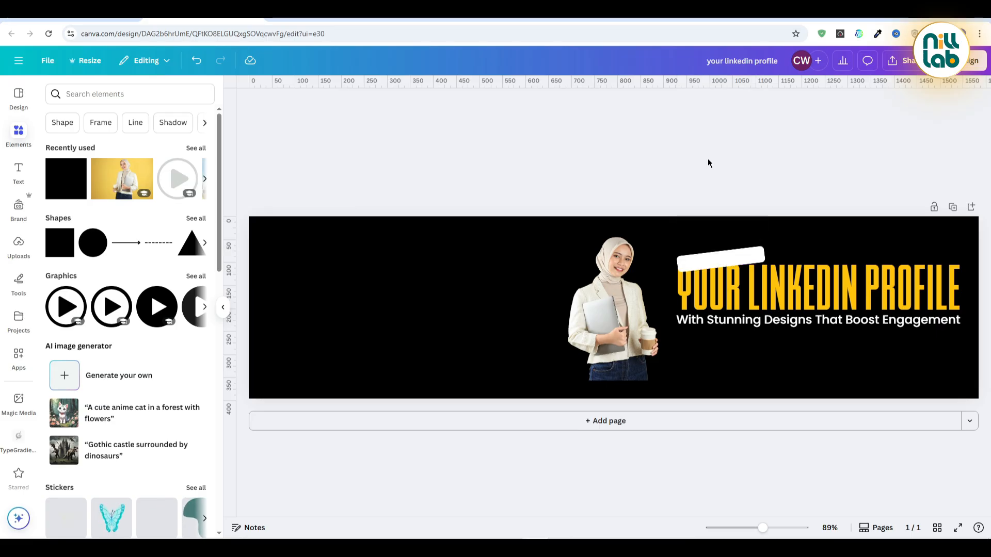
- Rotate the white strip above "YOUR" slightly toward horizontal to reduce its tilt
{"action": "left_click", "coordinate": [718, 259]}
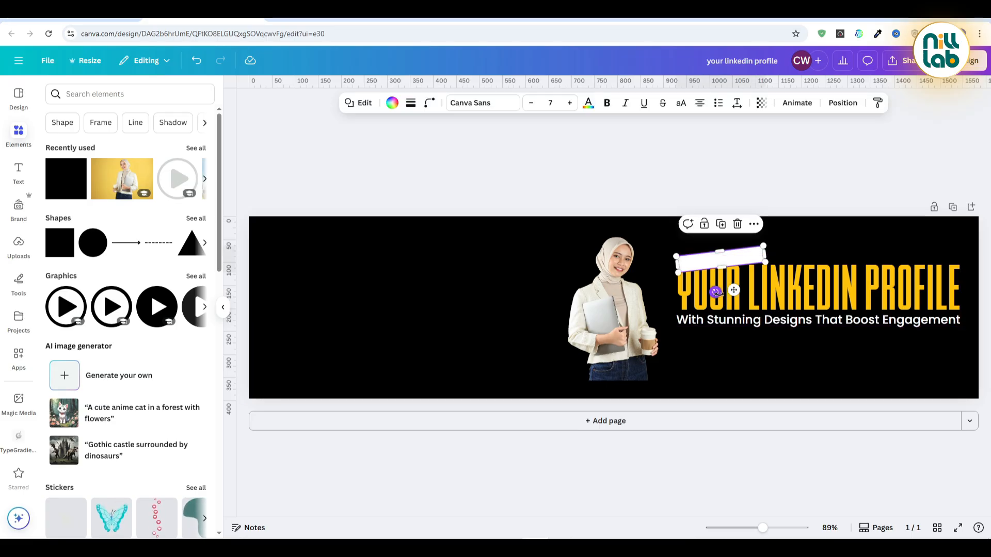
{"action": "left_click_drag", "start_coordinate": [716, 292], "coordinate": [718, 294]}
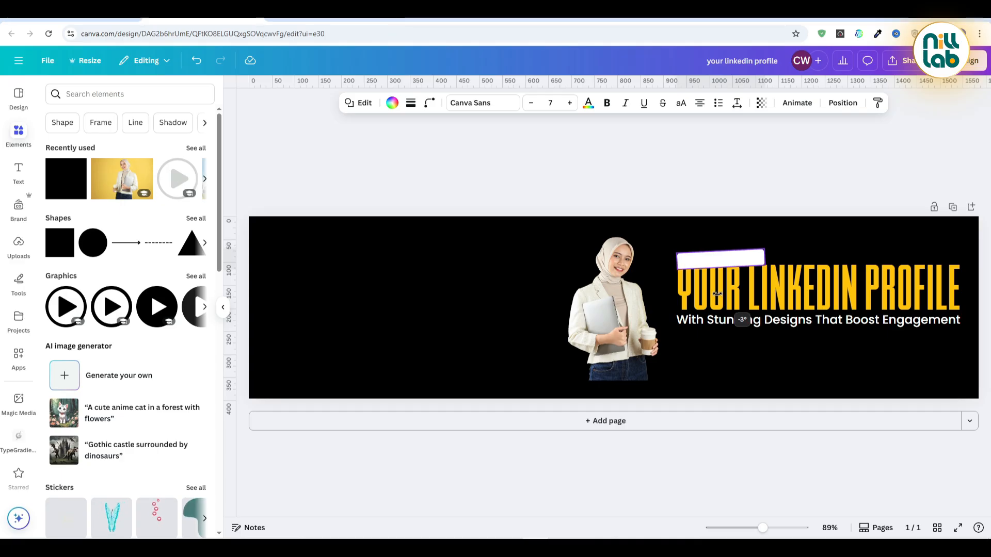
{"action": "left_click_drag", "start_coordinate": [717, 294], "coordinate": [718, 295]}
{"action": "left_click", "coordinate": [730, 192]}
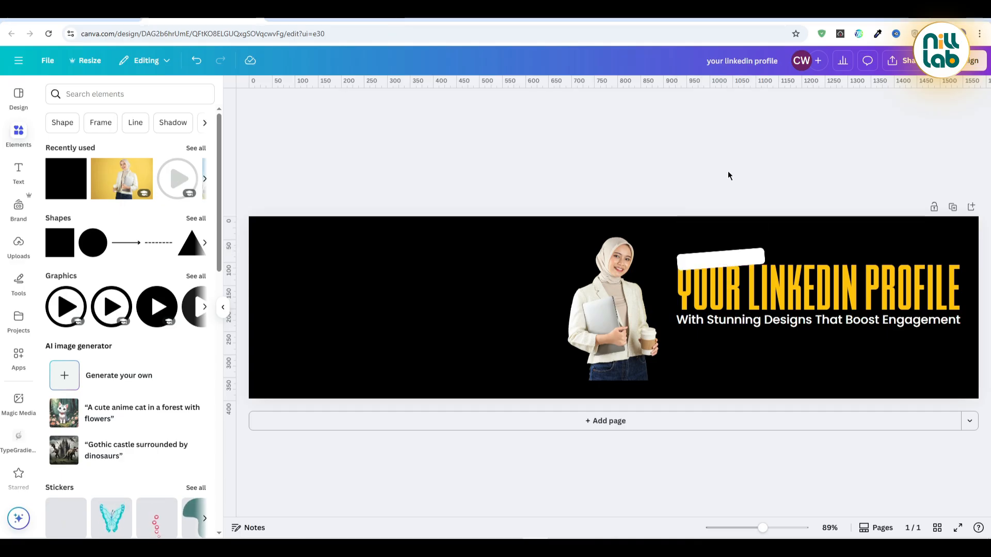
- Search the elements for "shad"
{"action": "left_click", "coordinate": [113, 94]}
{"action": "type", "text": "shad"}
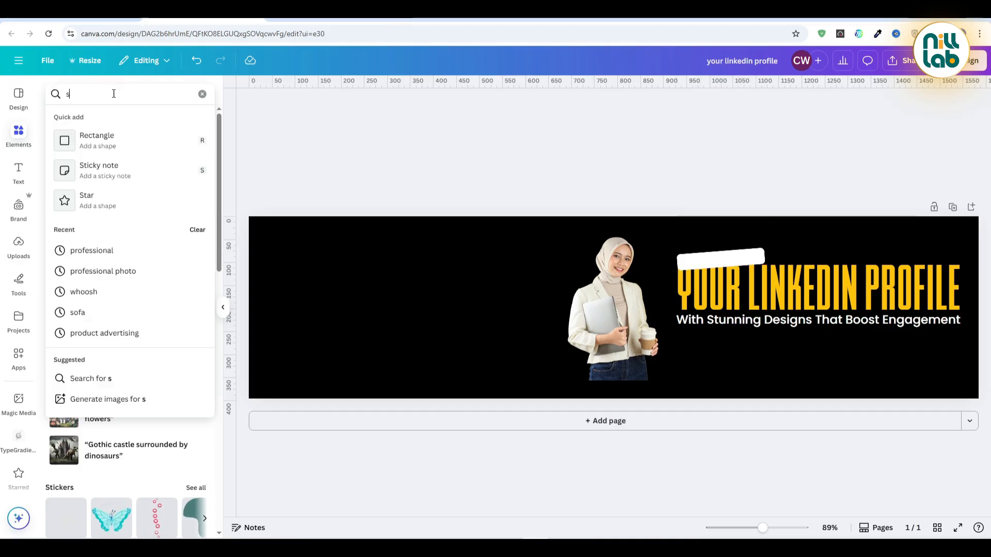